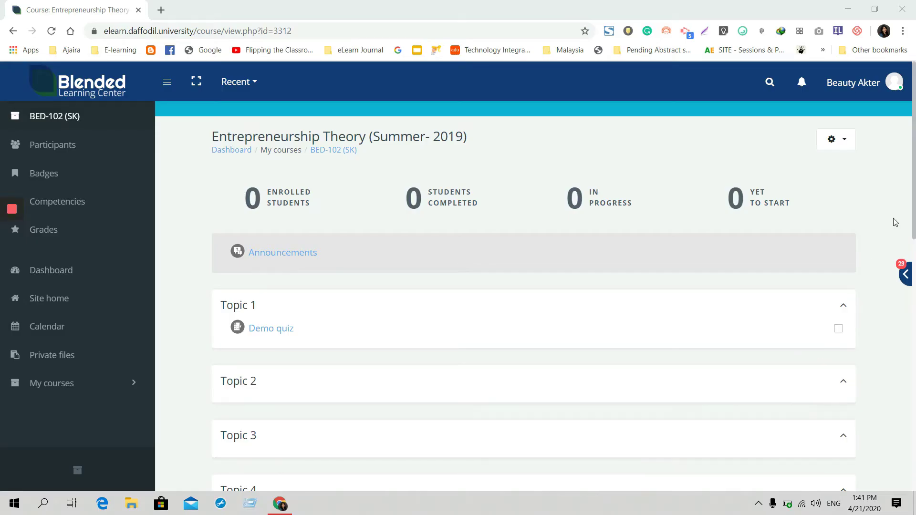
Step: Turn editing on for the Entrepreneurship Theory (Summer- 2019) course
click(836, 148)
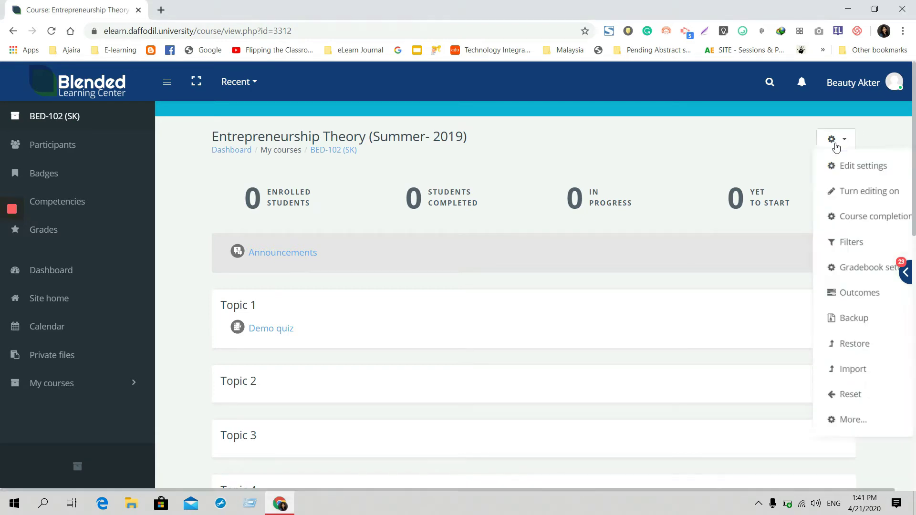
click(805, 200)
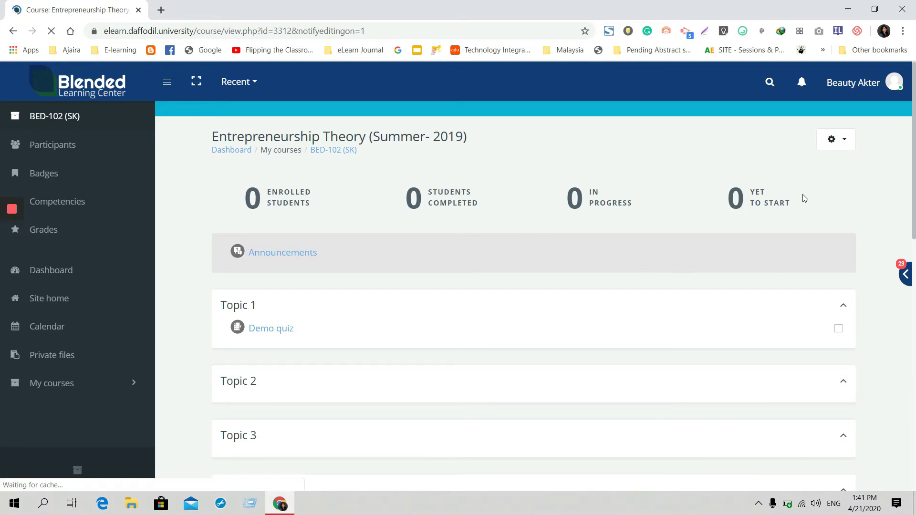
scroll(805, 197, down, 3)
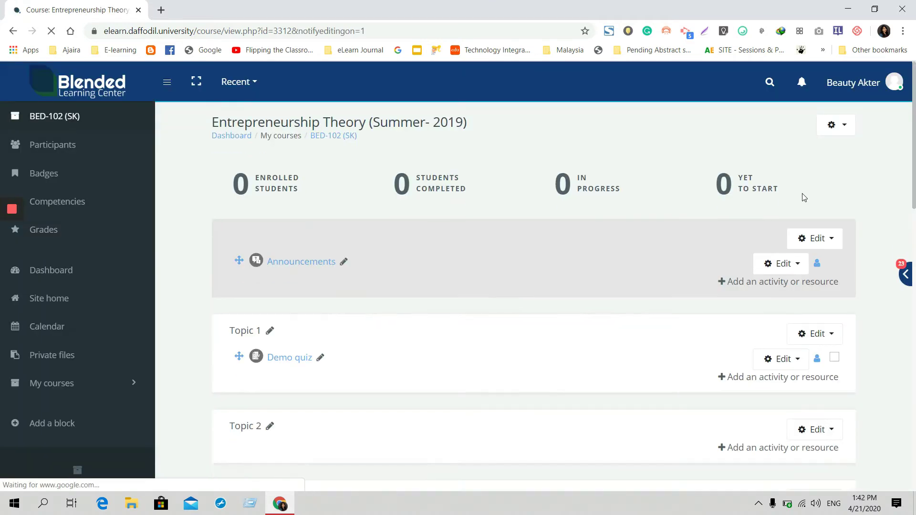
scroll(805, 198, down, 2)
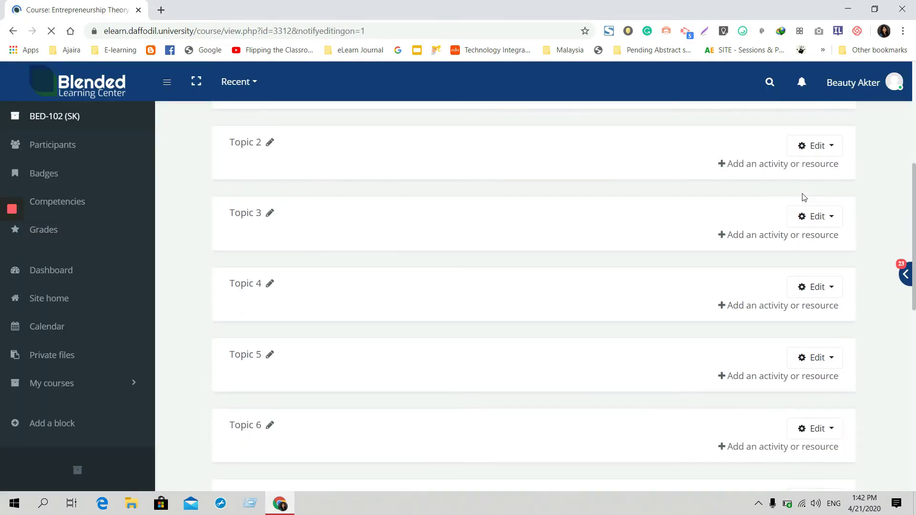
scroll(805, 198, up, 4)
Step: Add a new Quiz activity to Topic 2
scroll(805, 197, down, 1)
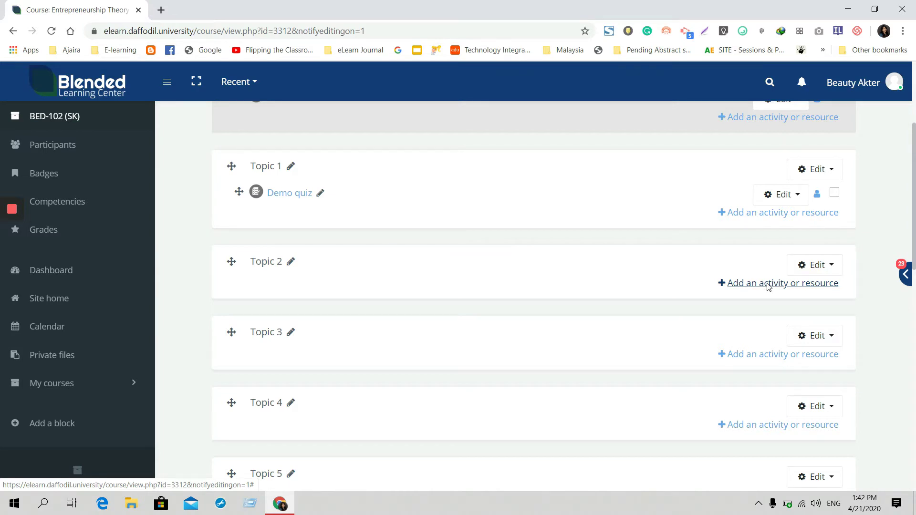
click(766, 284)
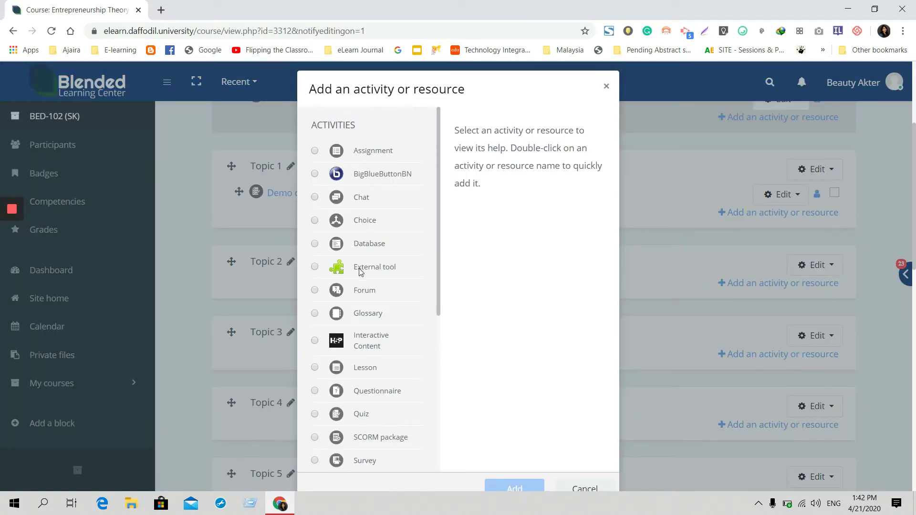
scroll(371, 365, down, 1)
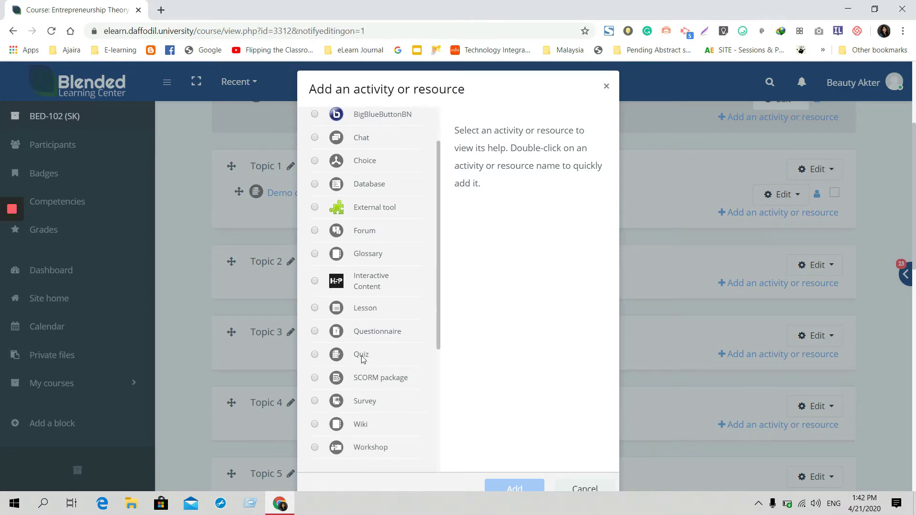
scroll(362, 353, down, 1)
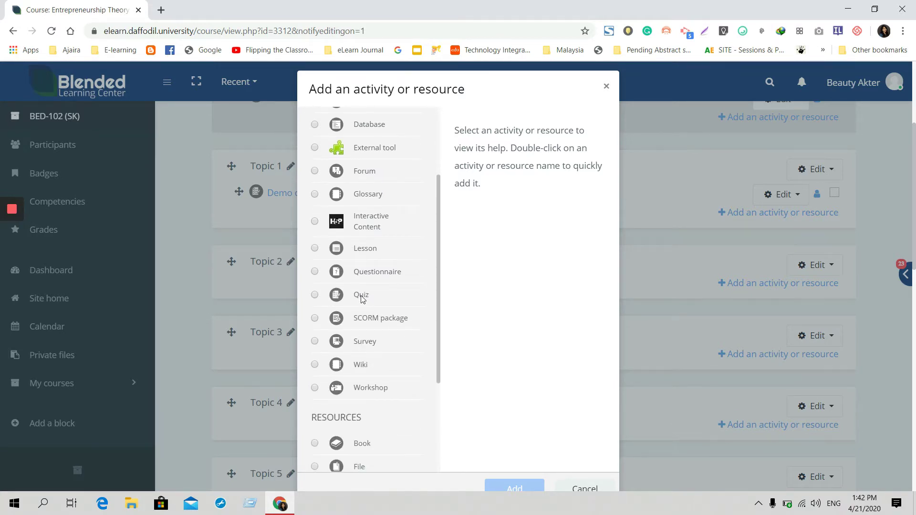
click(363, 296)
click(515, 488)
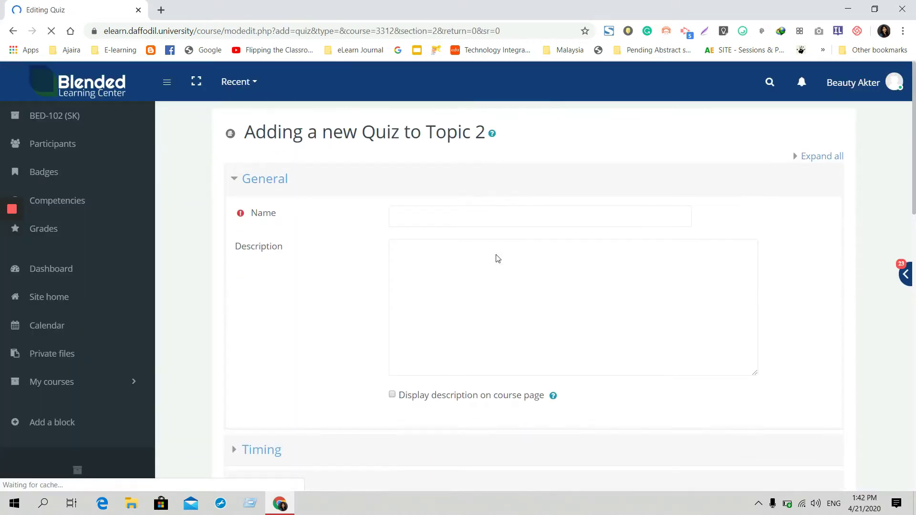
Step: Name the quiz "Quiz-I" and enter "Date: 22 April 2020" as its description
click(434, 219)
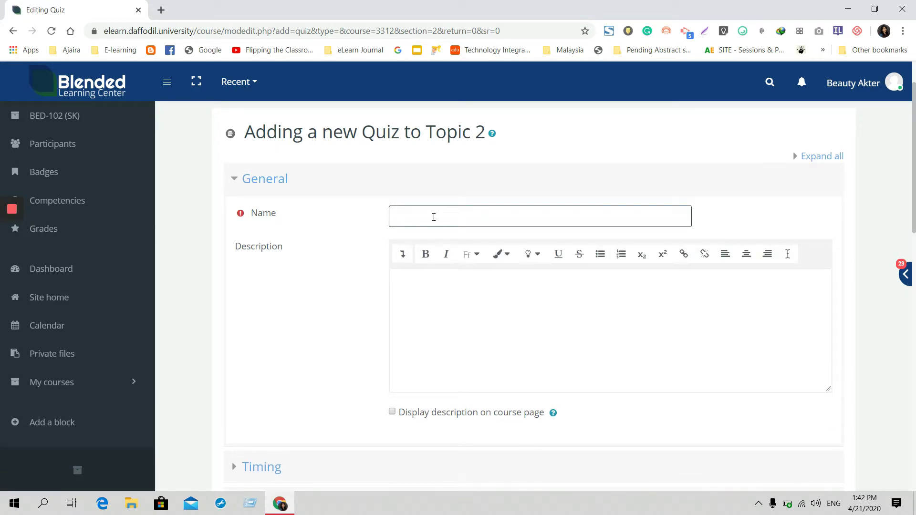
text(Quiz-I)
click(430, 299)
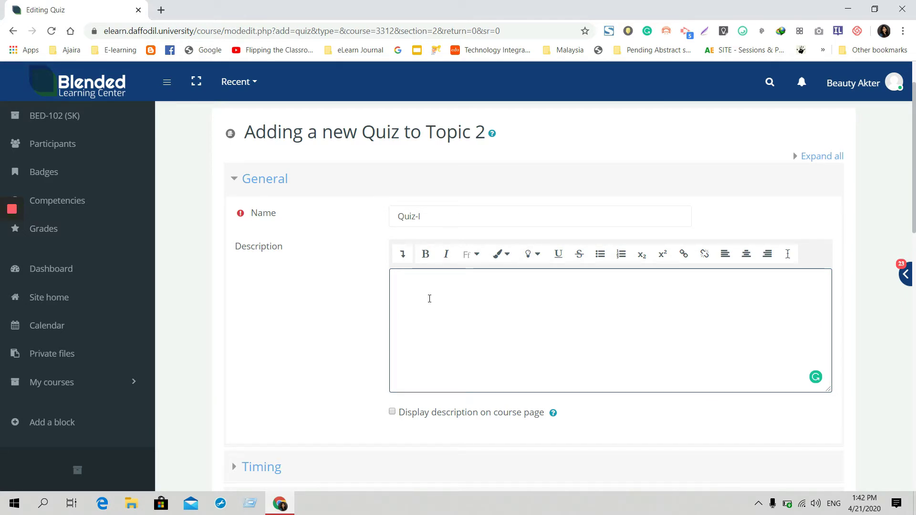
text(Date: 22 April 2020)
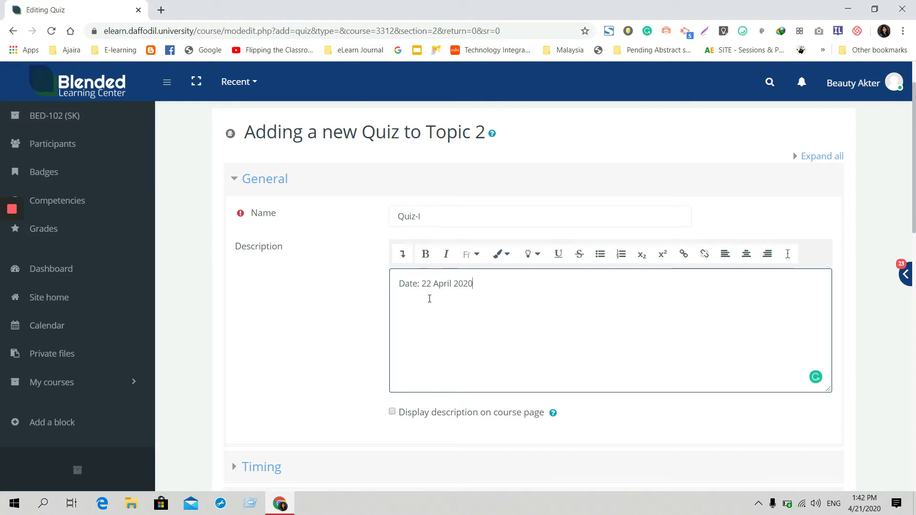
Step: Enable the quiz's opening time in the Timing settings and set it to 22 April 2020, 10:00
scroll(430, 299, down, 4)
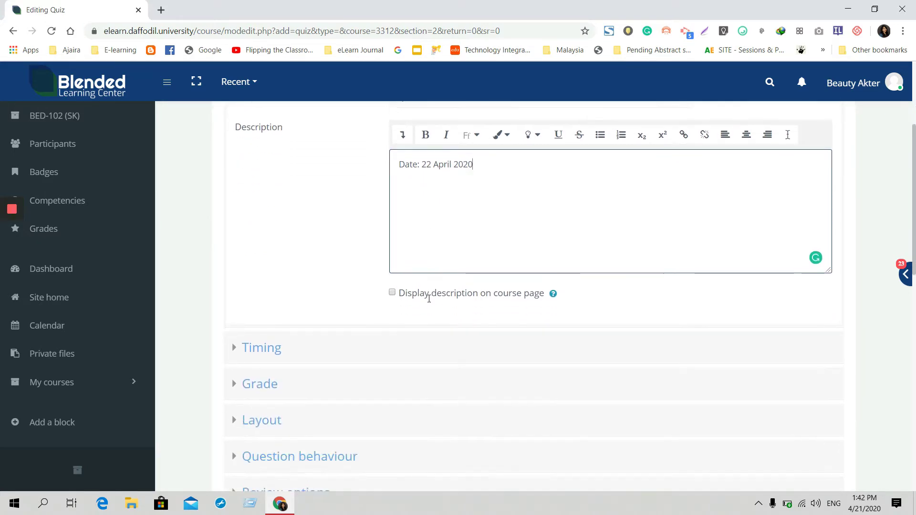
click(234, 237)
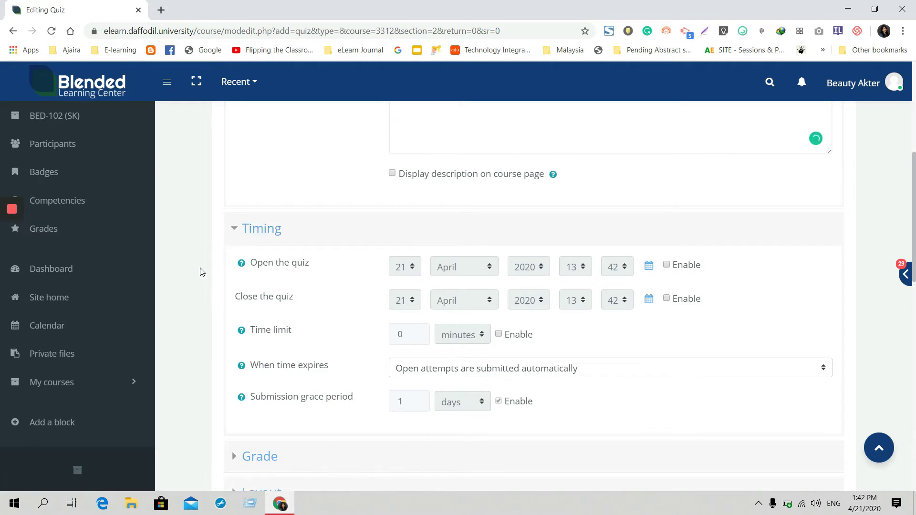
scroll(200, 271, down, 1)
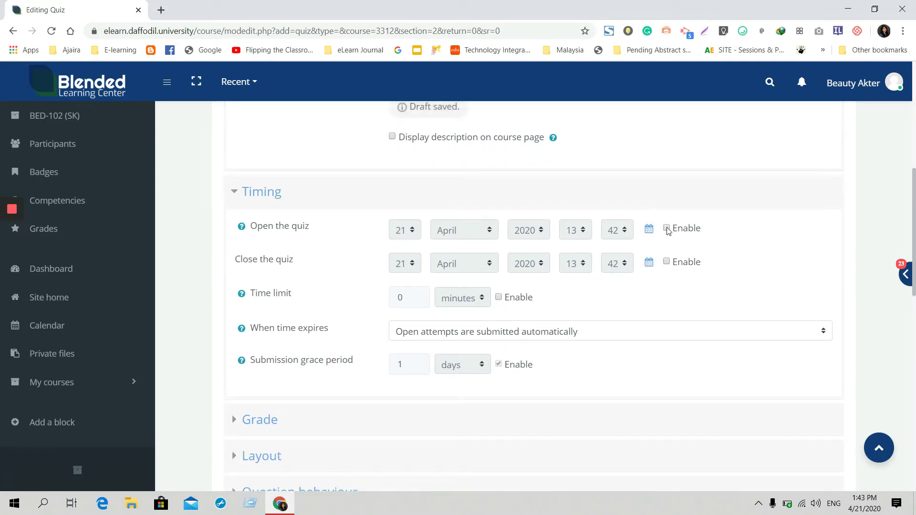
click(667, 229)
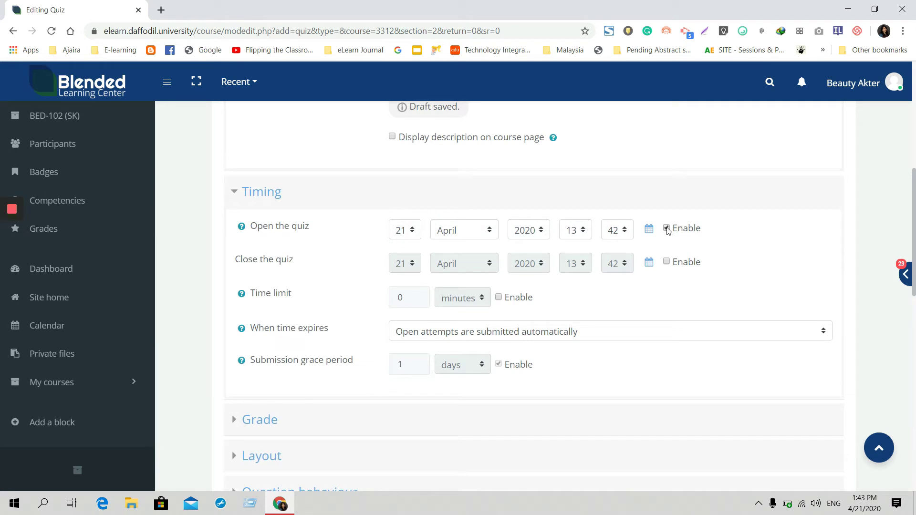
click(411, 230)
scroll(401, 429, down, 3)
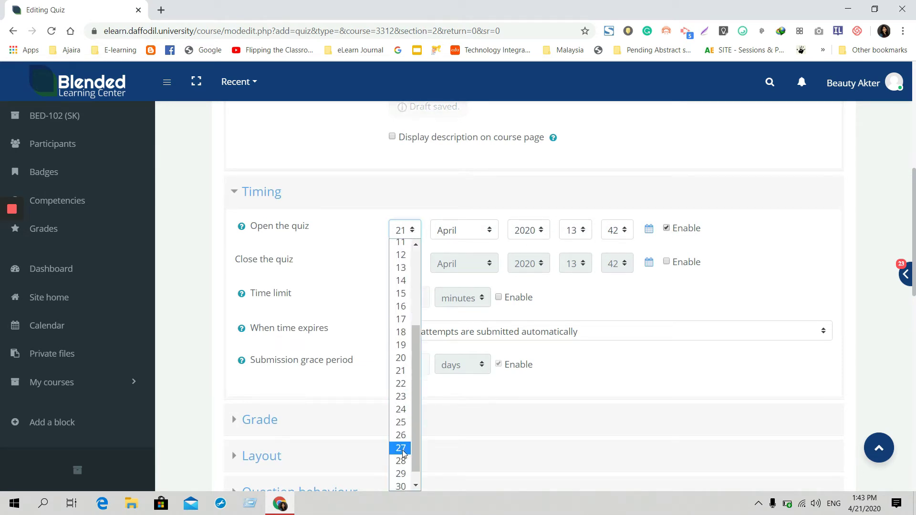
click(401, 384)
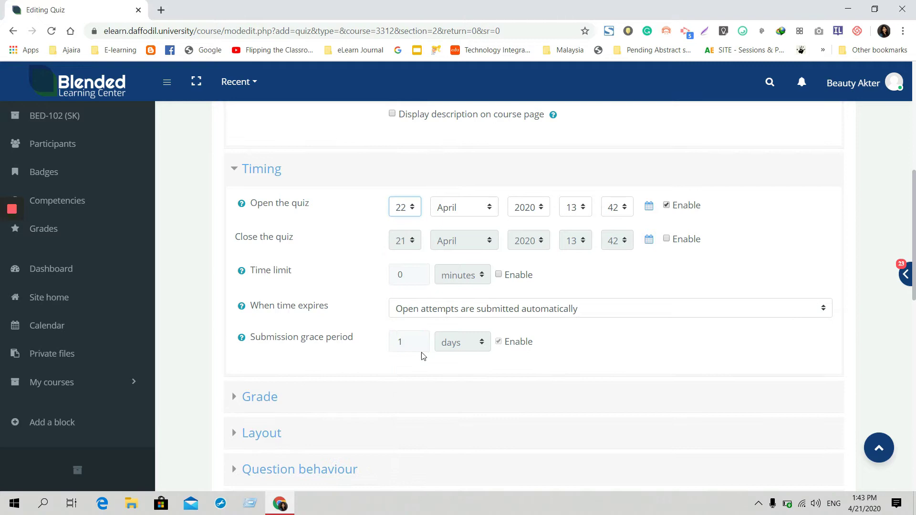
click(582, 212)
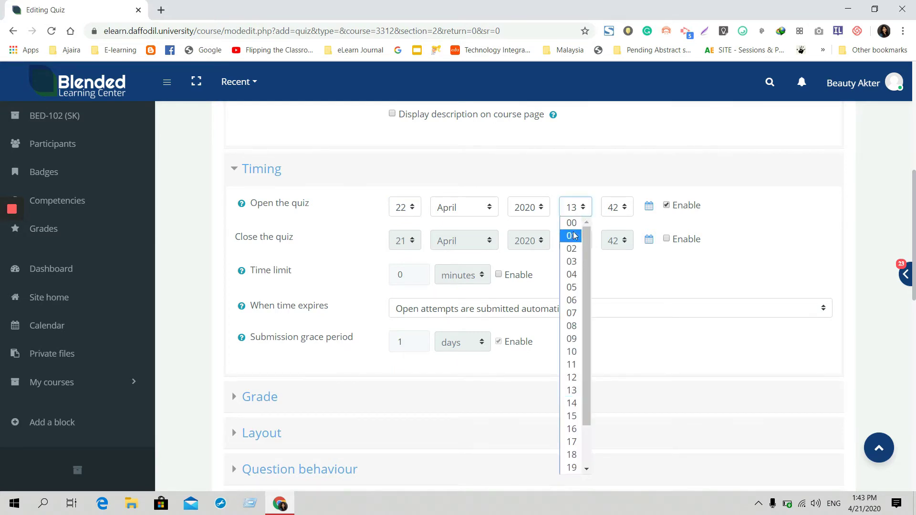
click(572, 353)
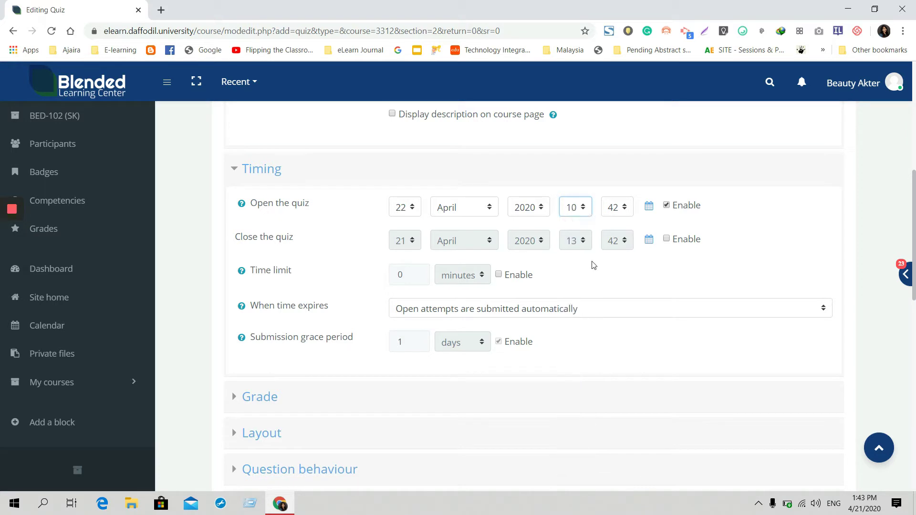
click(617, 209)
scroll(613, 252, up, 5)
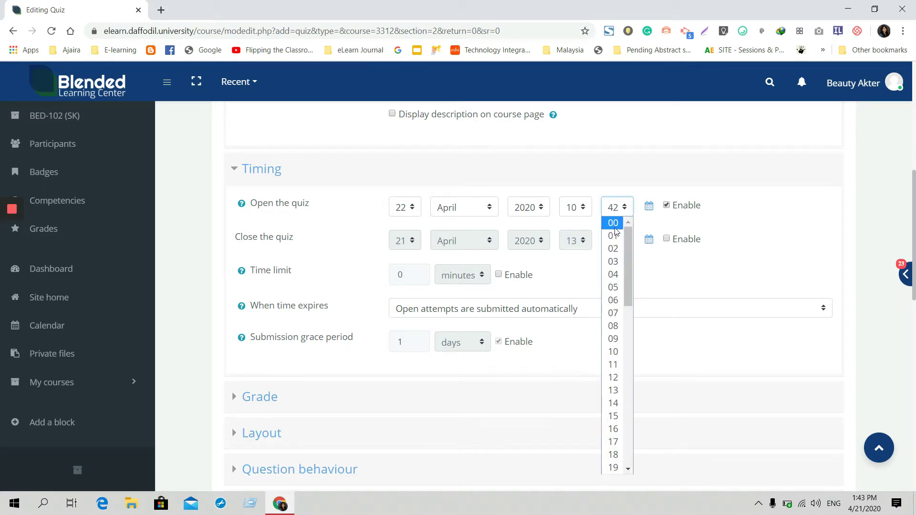
click(613, 223)
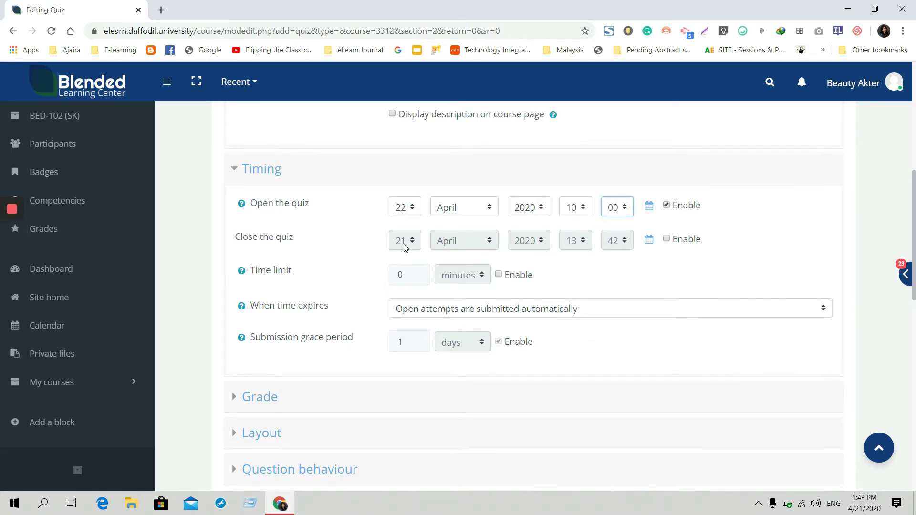
Step: Enable the quiz's closing time and set it to 22 April 2020, 10:30
click(668, 240)
click(413, 245)
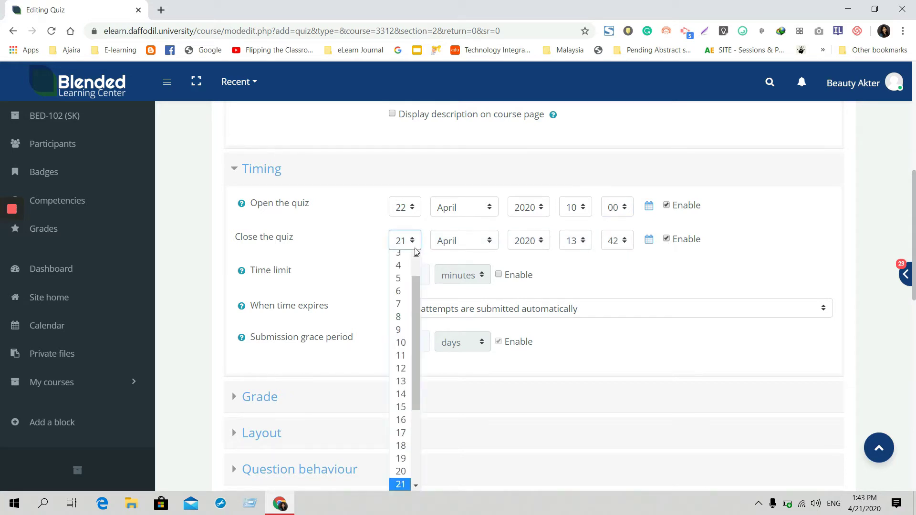
scroll(391, 431, down, 3)
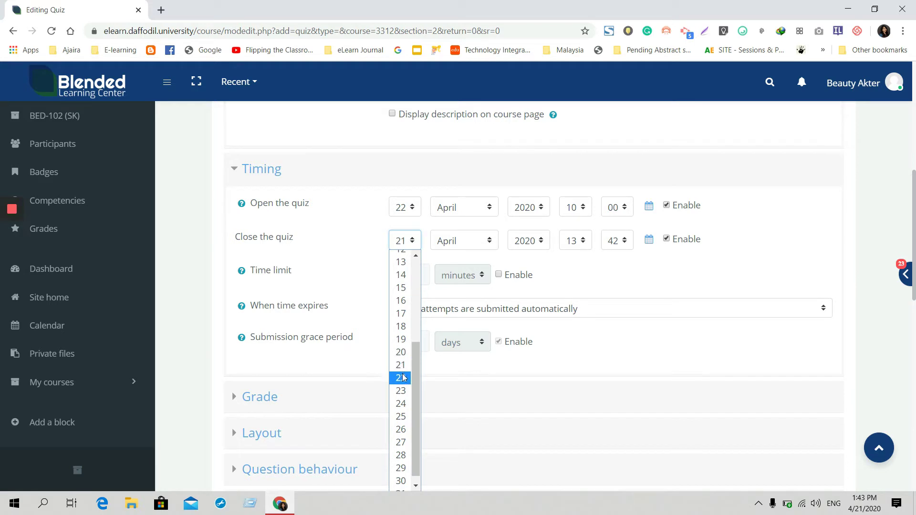
click(402, 376)
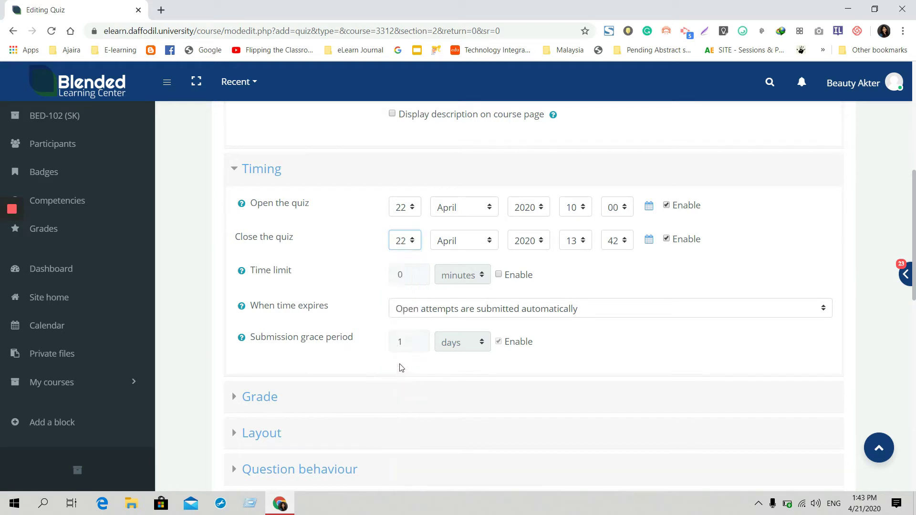
click(575, 244)
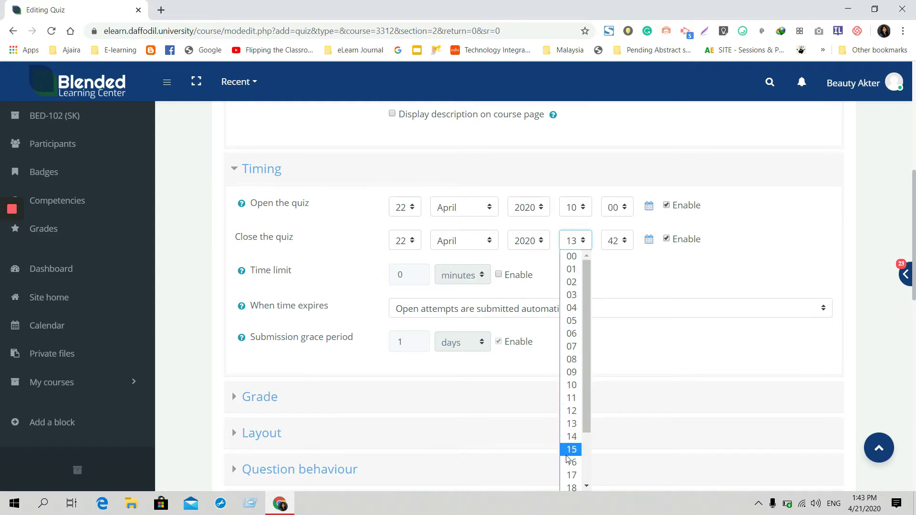
click(573, 385)
click(611, 242)
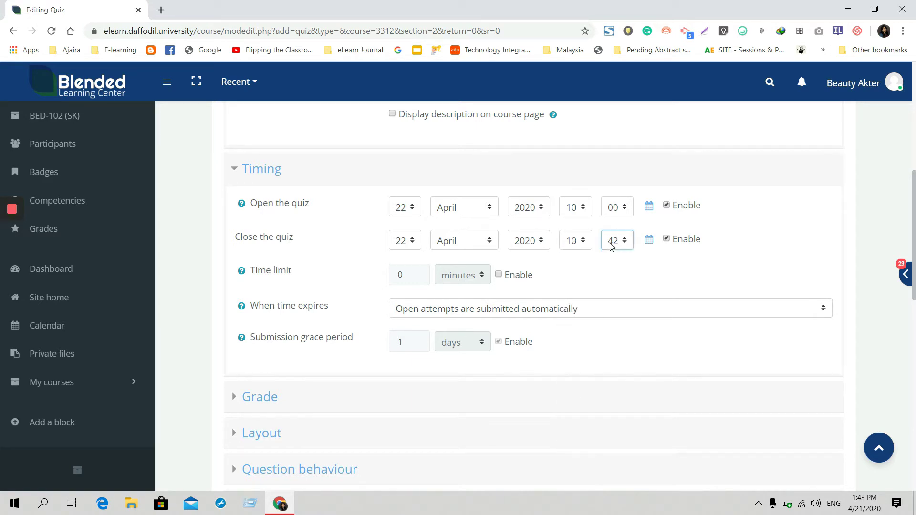
click(614, 333)
Step: Enable a 15-minute time limit and have open attempts submitted automatically when time expires
click(499, 276)
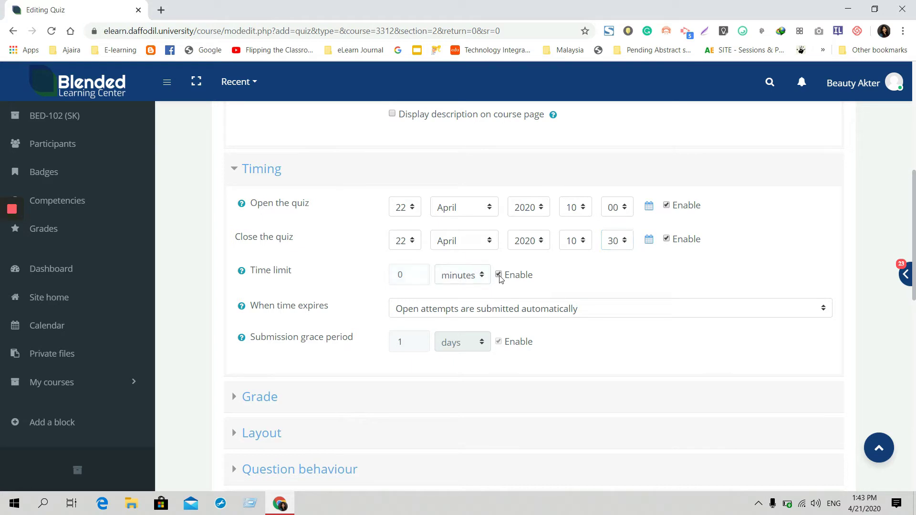
drag(412, 275, 386, 278)
text(15)
scroll(332, 270, down, 1)
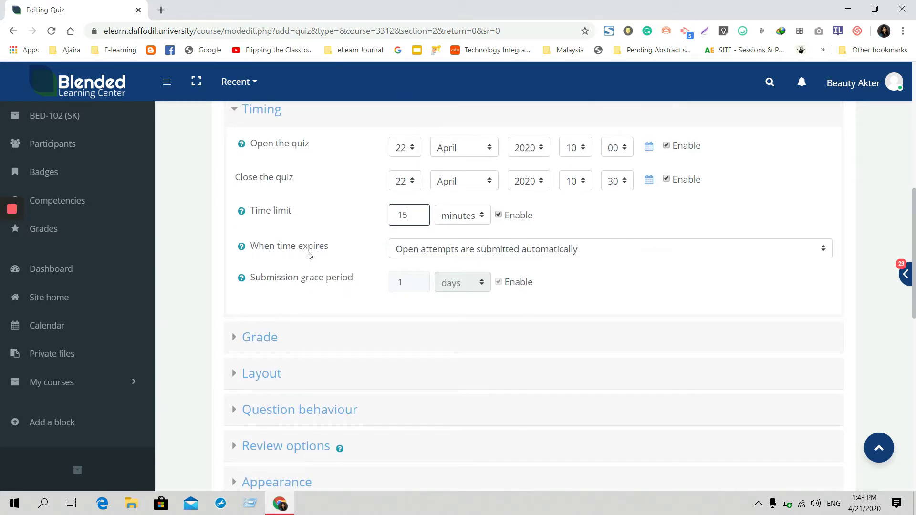
click(455, 251)
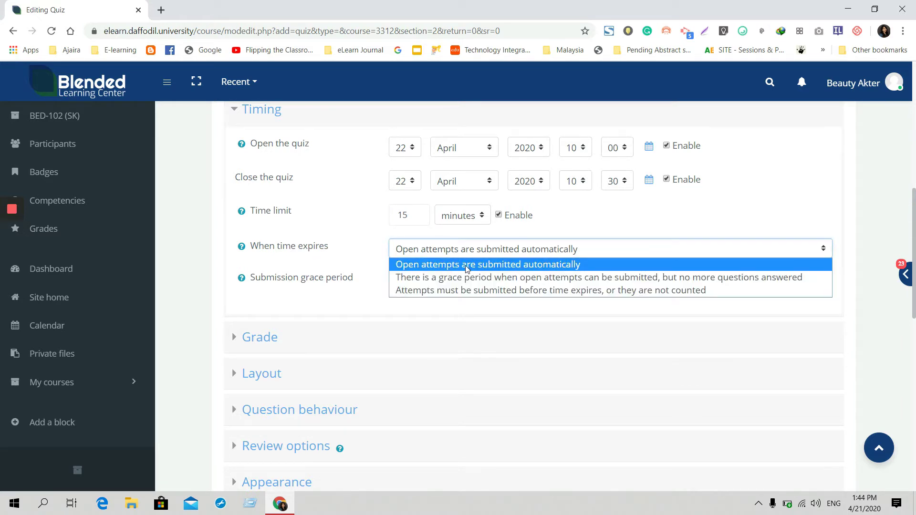
click(509, 269)
Step: Expand the Grade settings and check the grade category, leaving it as Uncategorised
scroll(301, 314, down, 1)
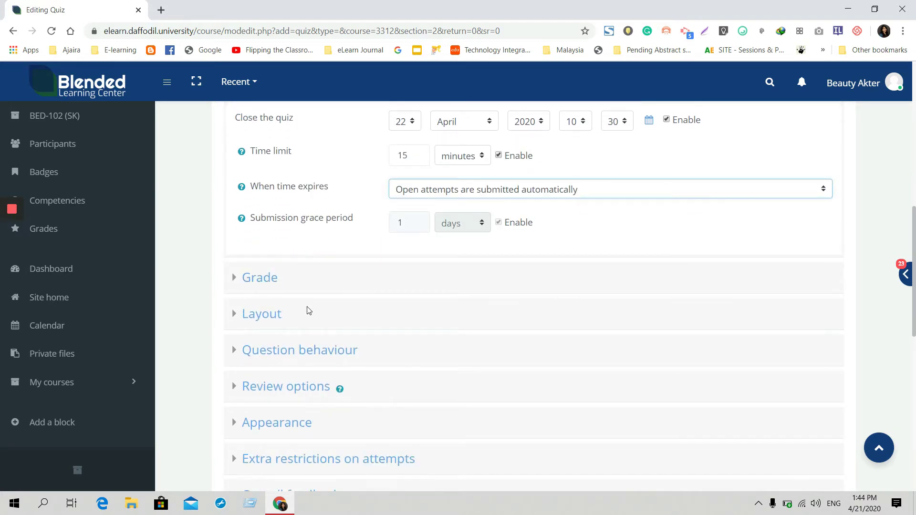
scroll(311, 303, down, 1)
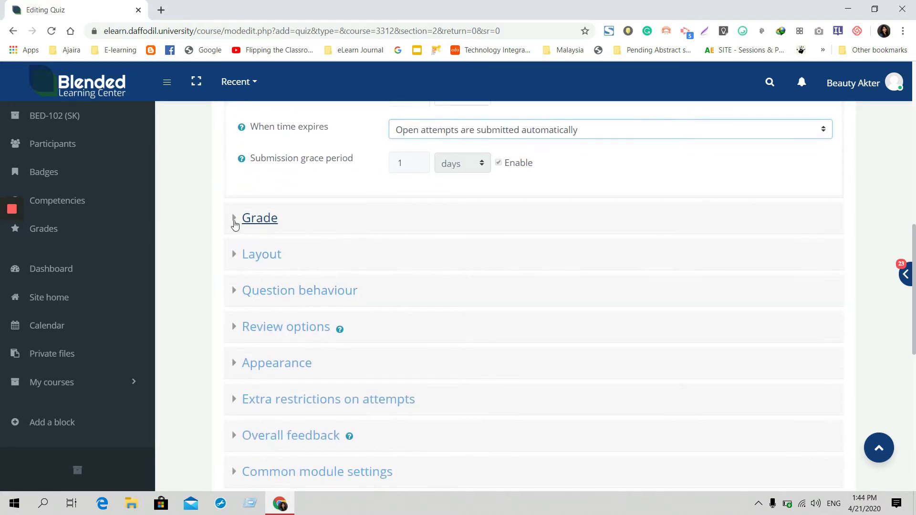
click(235, 223)
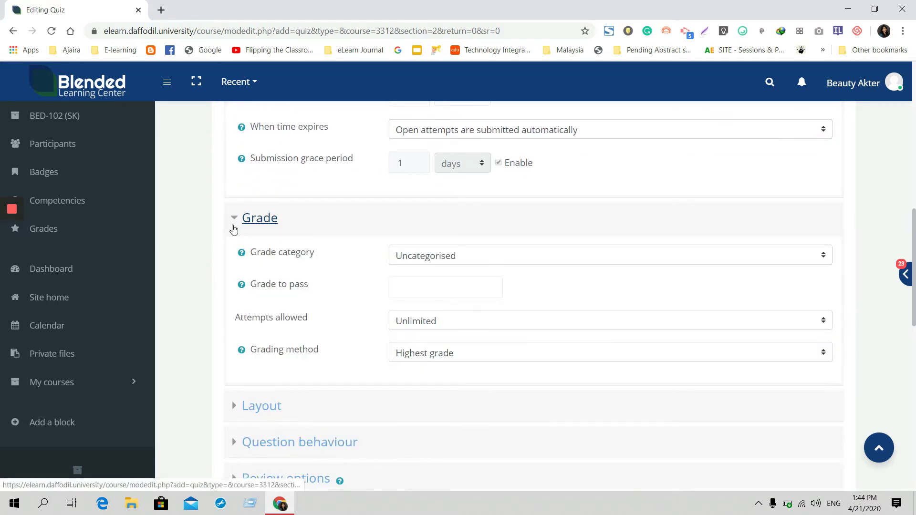
click(461, 262)
click(461, 262)
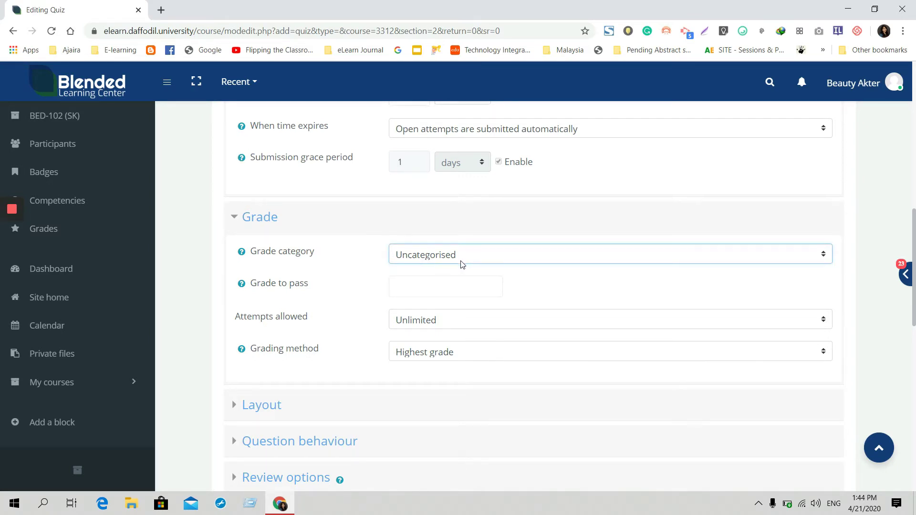
scroll(462, 264, down, 3)
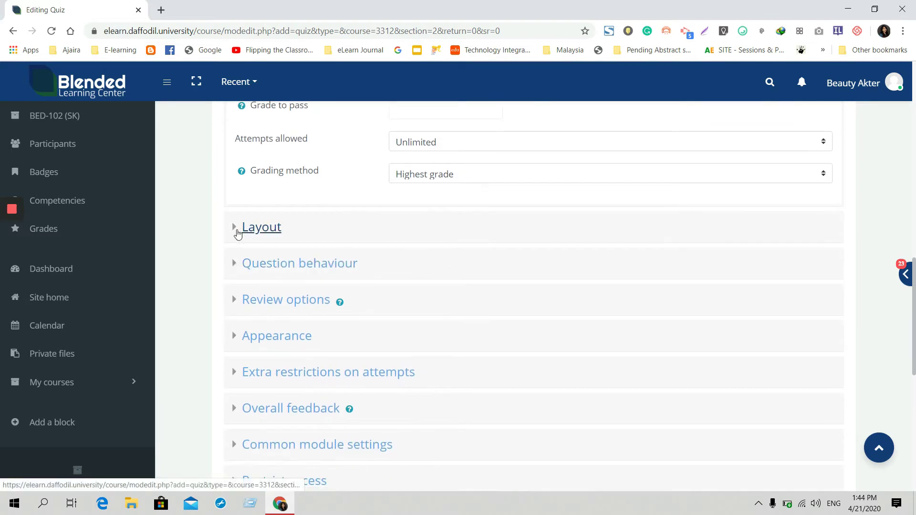
Step: Expand the Layout settings and set the quiz to start a new page for every question
click(238, 232)
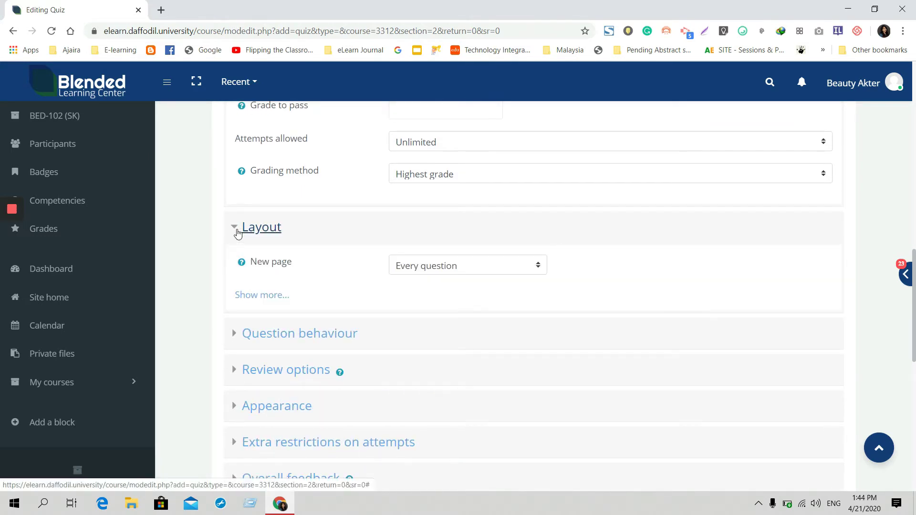
drag(259, 266, 293, 265)
click(447, 273)
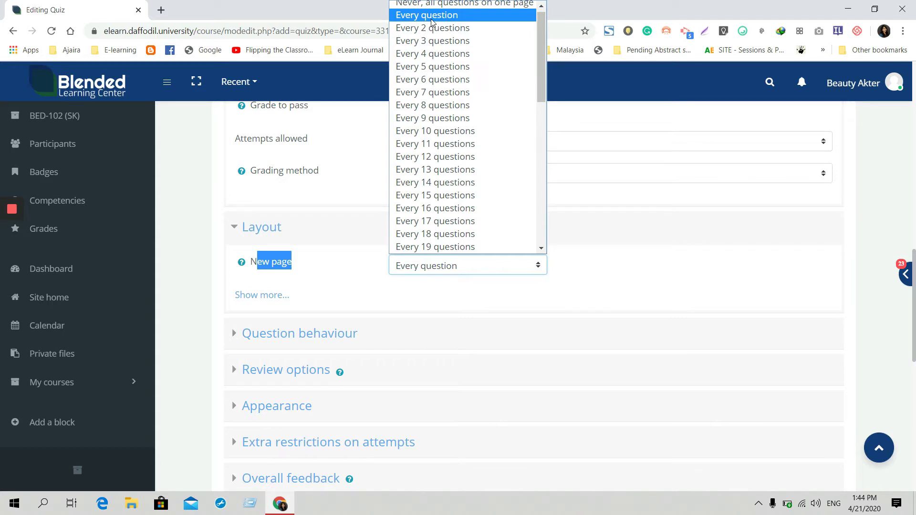
click(431, 19)
Step: Expand the Question behaviour settings and check the option for shuffling within questions
scroll(298, 346, down, 2)
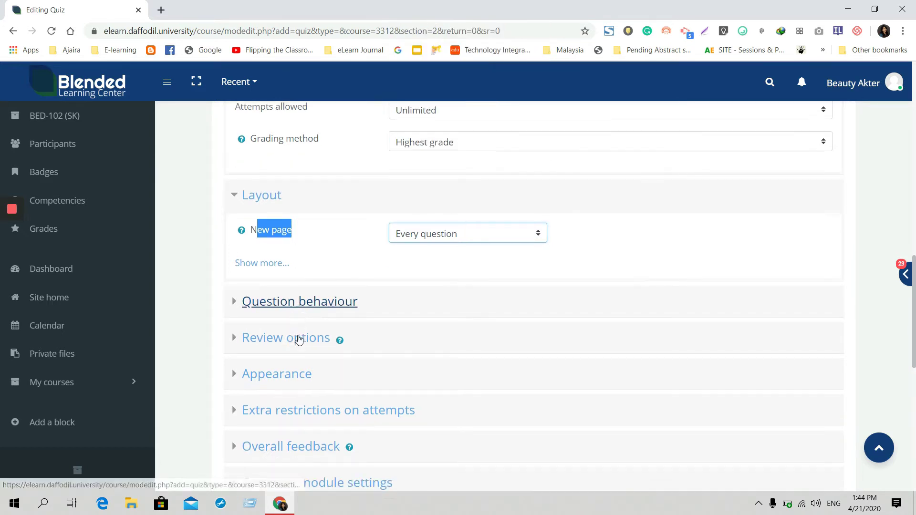
click(237, 279)
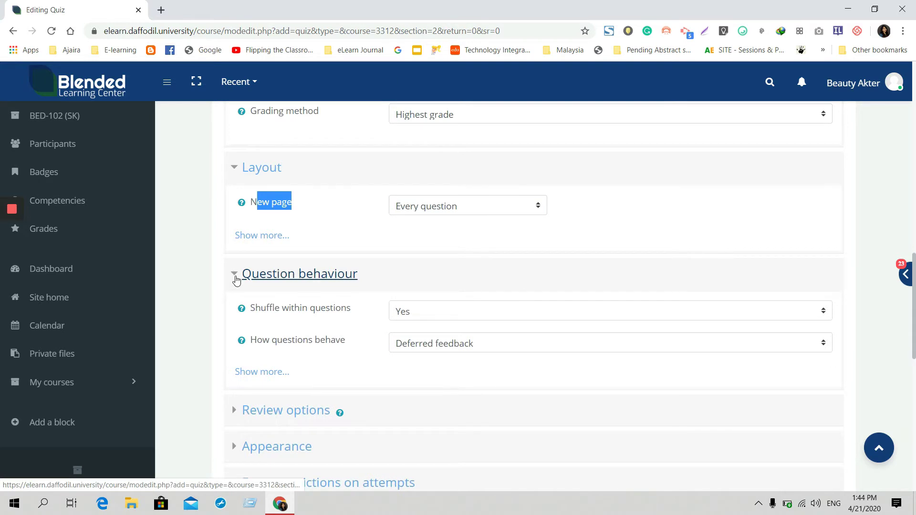
scroll(237, 282, down, 1)
drag(256, 248, 347, 251)
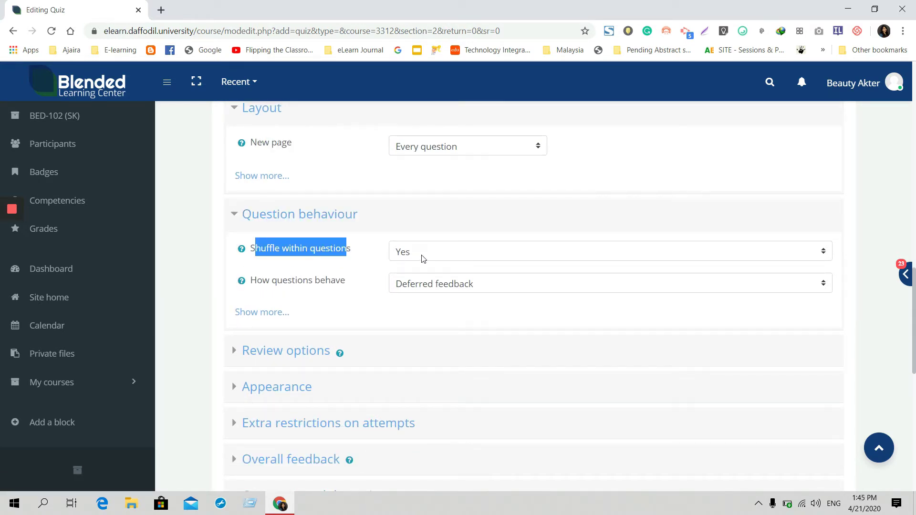
Step: In the Review options, untick Whether correct and Right answer for immediately after the attempt, while the quiz is still open, and after it is closed
scroll(346, 303, down, 2)
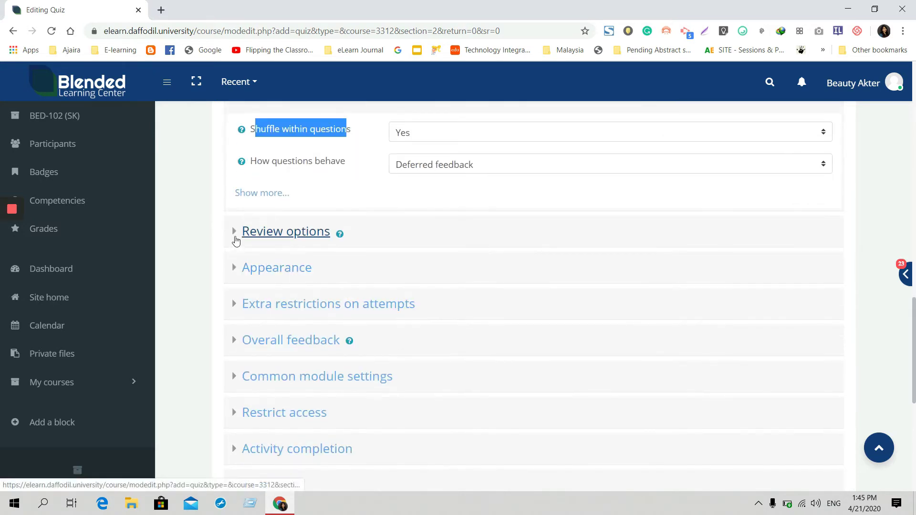
click(236, 241)
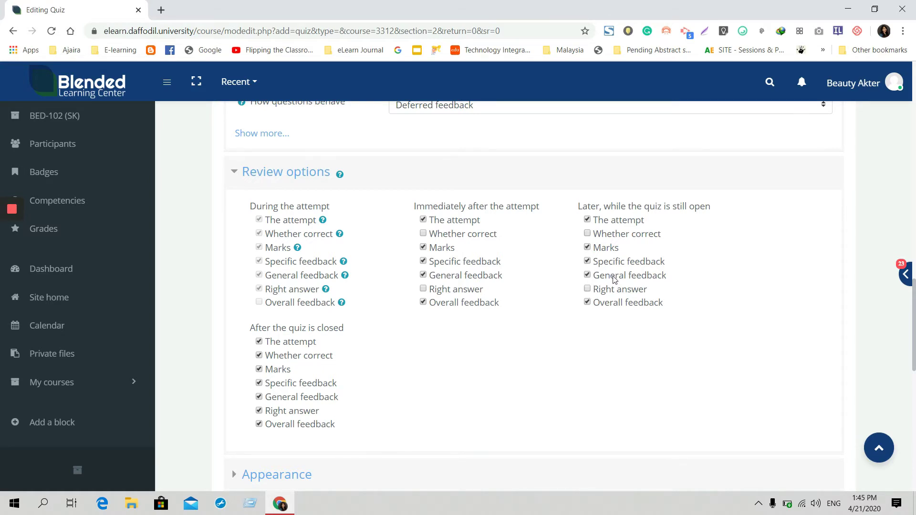
scroll(364, 307, down, 1)
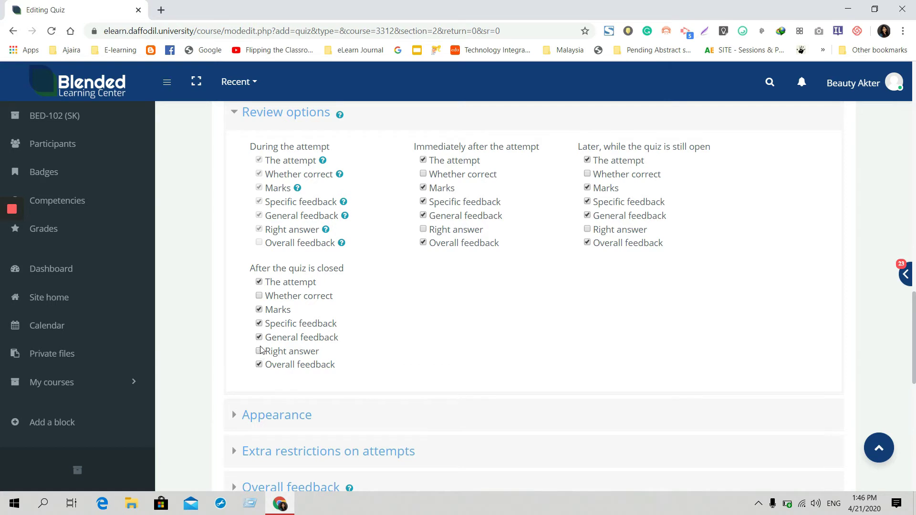
scroll(260, 353, down, 1)
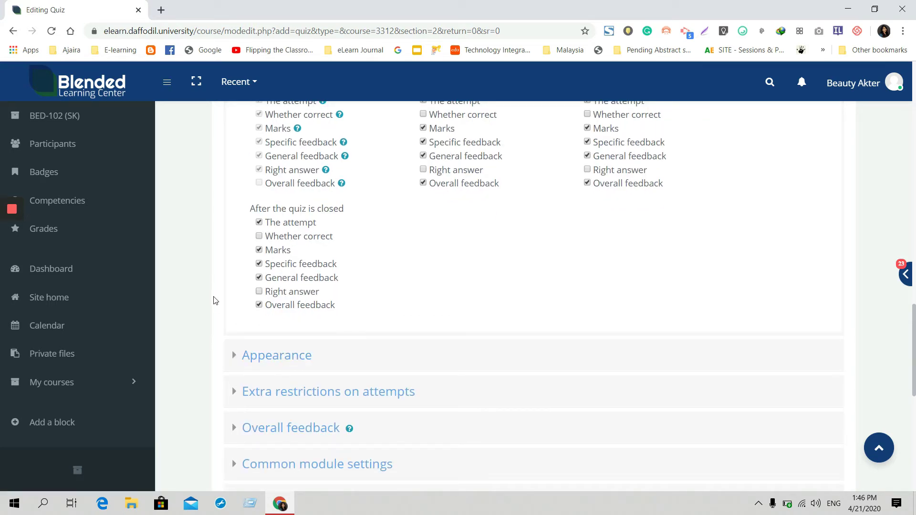
Step: Expand the Appearance settings and check the choices for showing the user's picture
scroll(214, 302, down, 2)
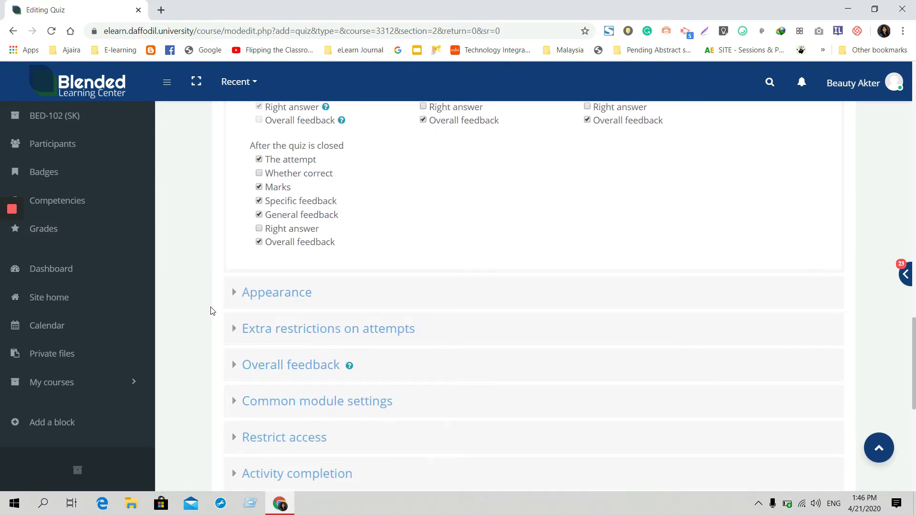
click(232, 239)
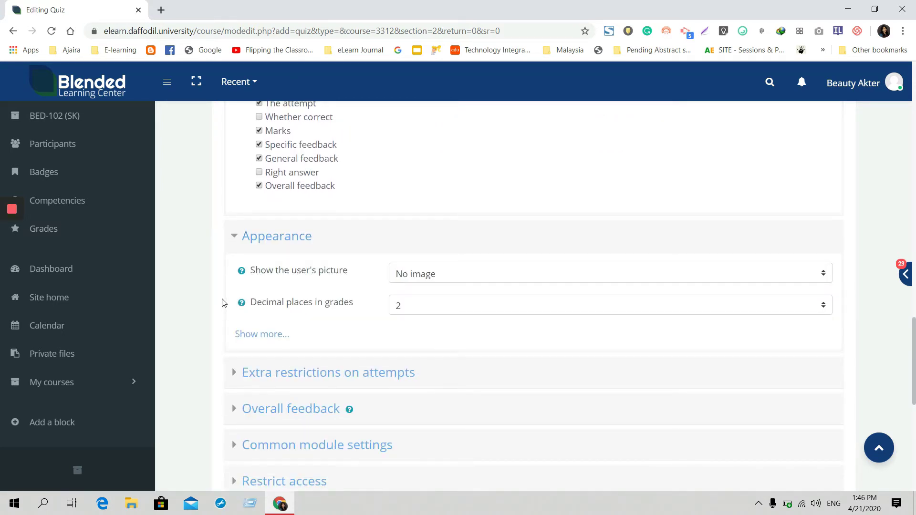
scroll(223, 303, down, 1)
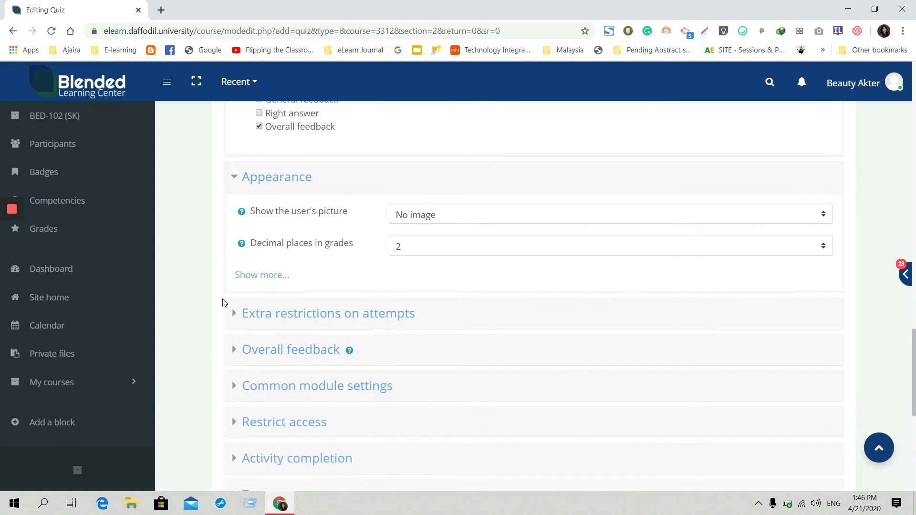
click(425, 216)
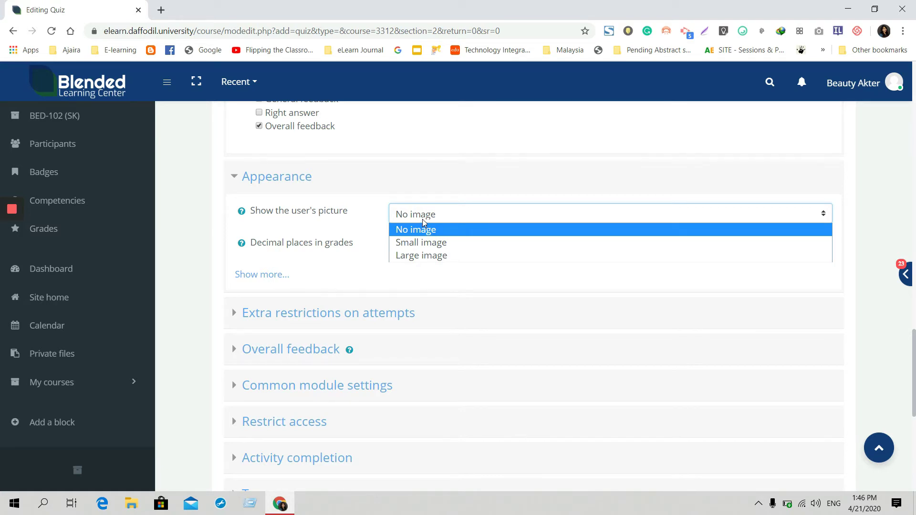
click(222, 262)
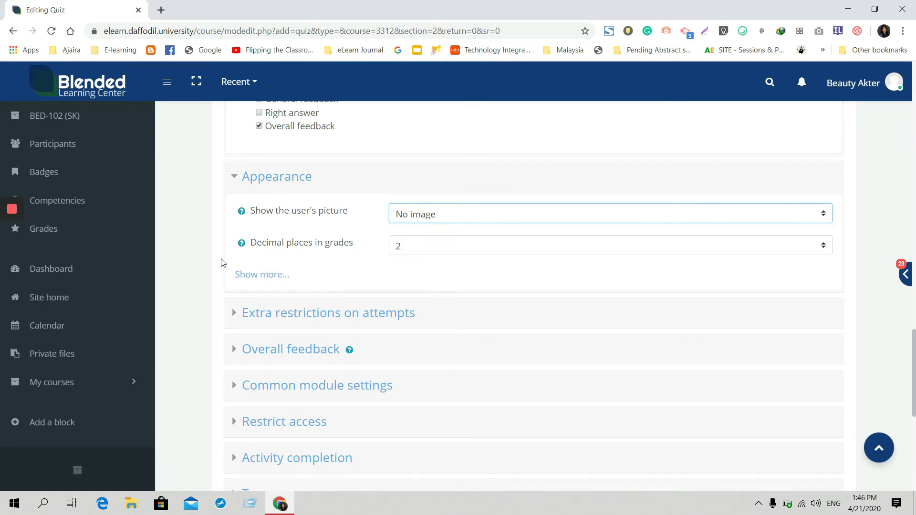
Step: Expand the Extra restrictions on attempts settings and look at the password requirement
scroll(222, 265, down, 2)
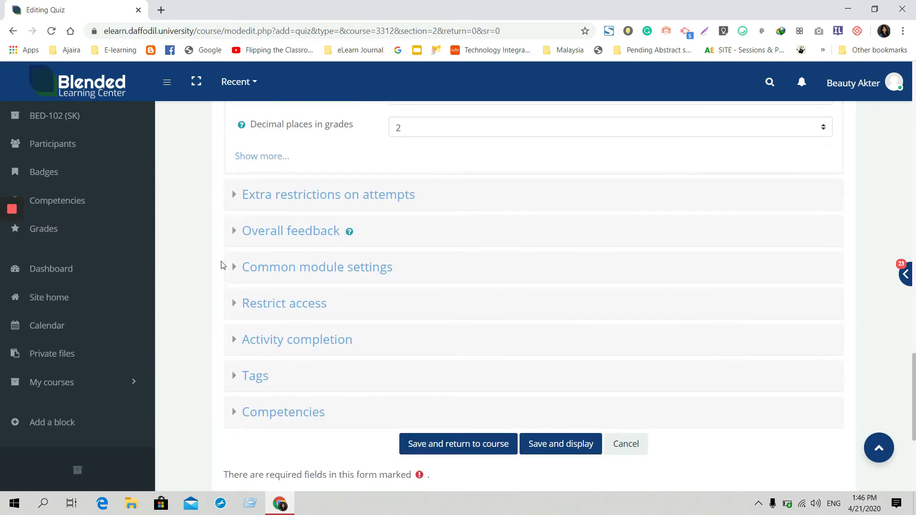
click(234, 196)
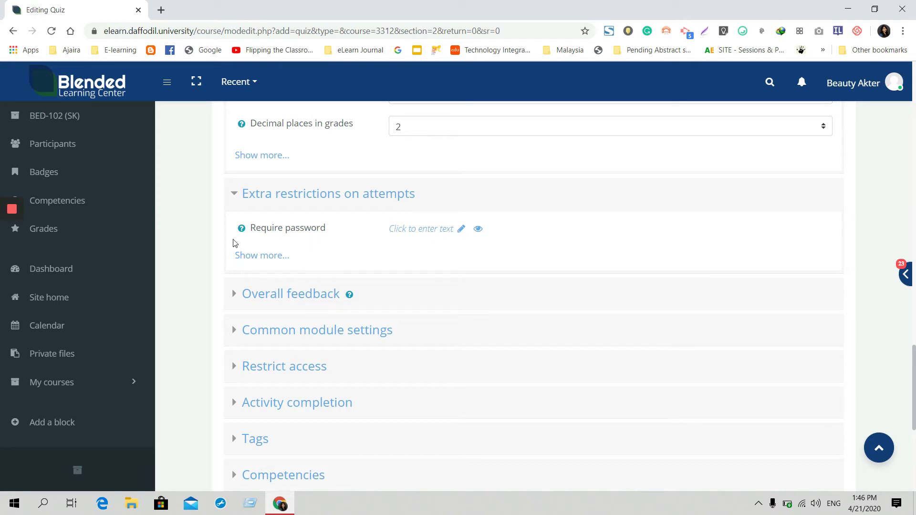
scroll(234, 243, down, 1)
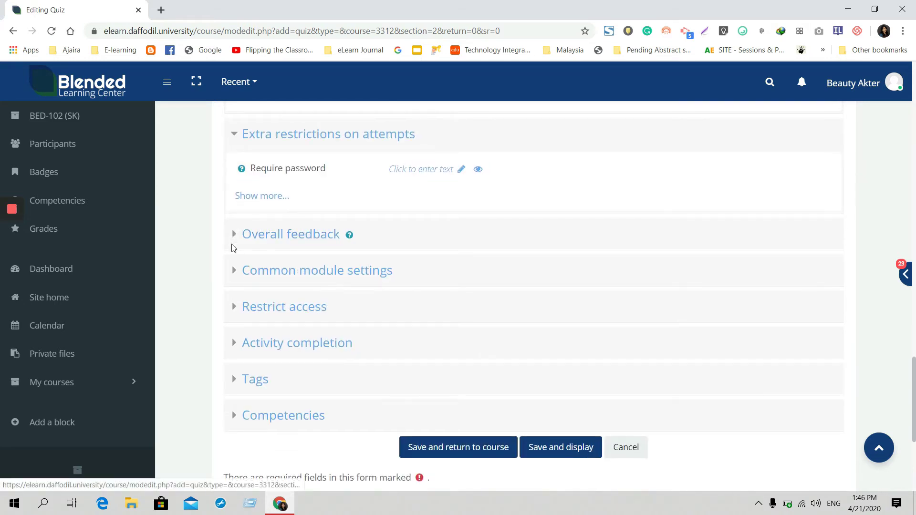
Step: Expand the Overall feedback settings and examine the feedback fields for the 100% and 0% grade boundaries
click(235, 243)
scroll(235, 241, down, 2)
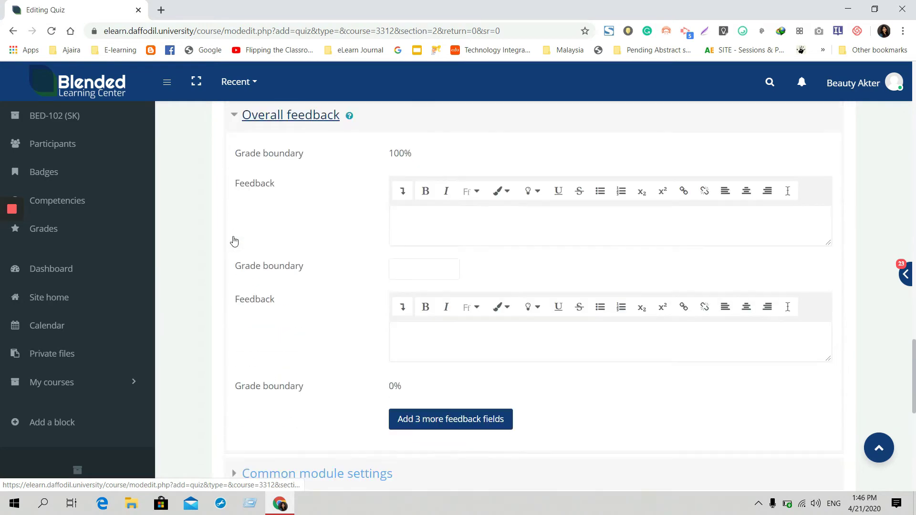
click(418, 223)
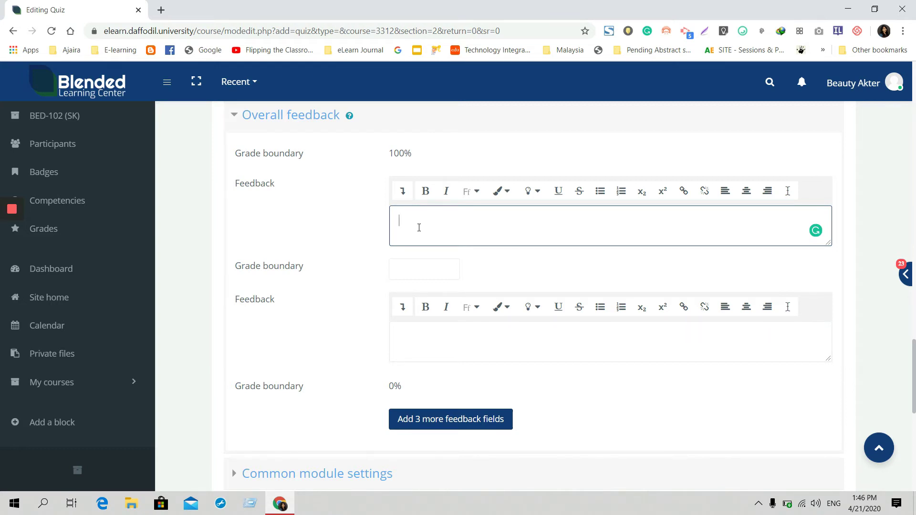
click(420, 325)
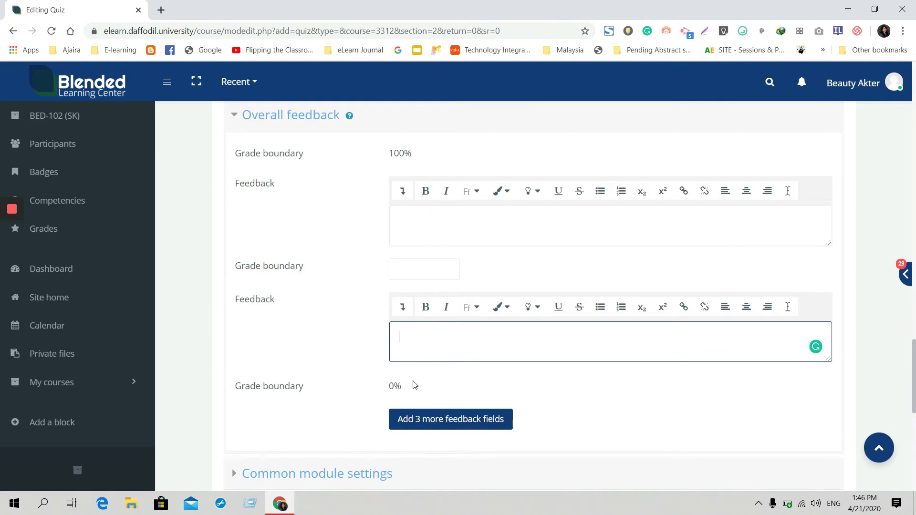
drag(407, 386, 389, 387)
click(423, 333)
Step: Expand the Common module settings and Restrict access sections and check the quiz's availability and access restrictions
scroll(425, 336, down, 5)
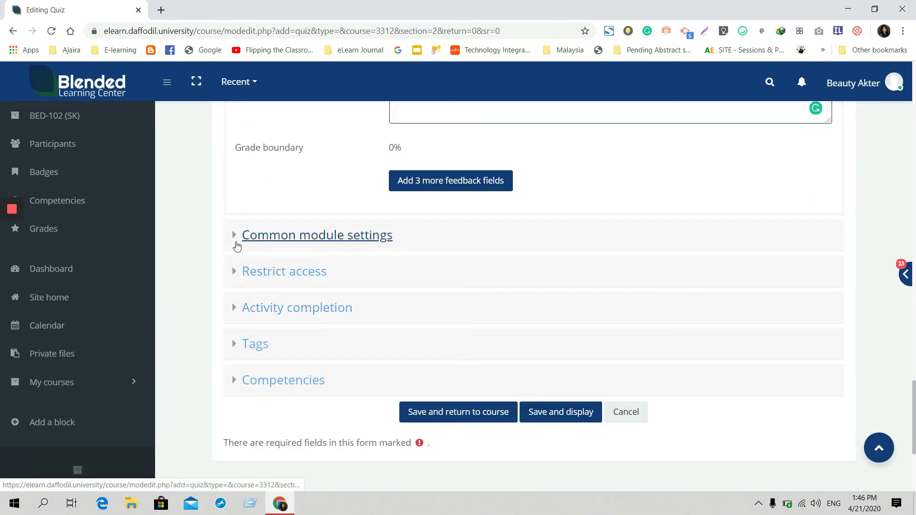
click(236, 246)
scroll(237, 246, down, 1)
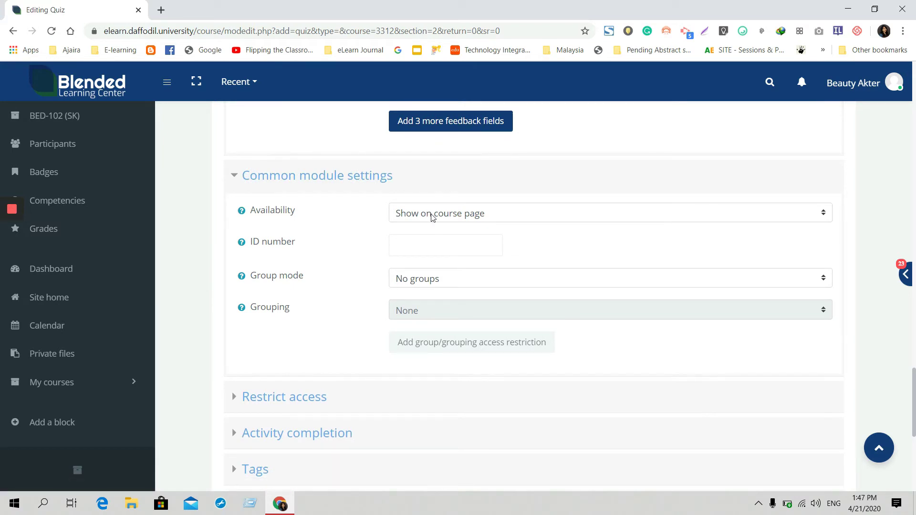
scroll(256, 349, down, 2)
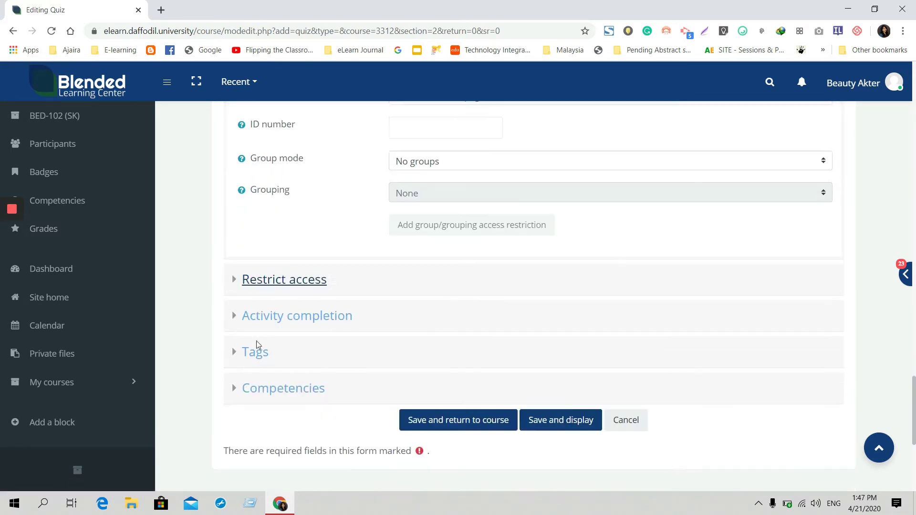
click(240, 281)
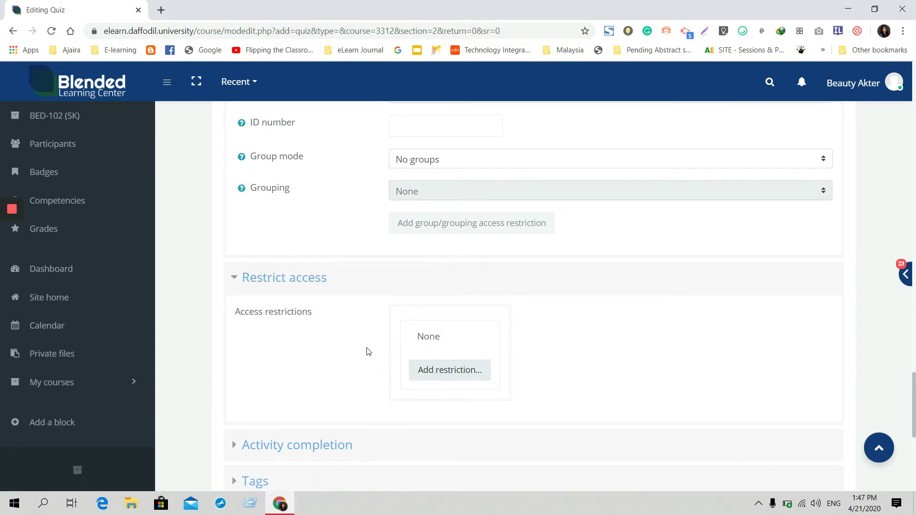
scroll(368, 352, down, 1)
Step: Expand the Activity completion settings and set completion tracking to Show activity as complete when conditions are met
click(234, 386)
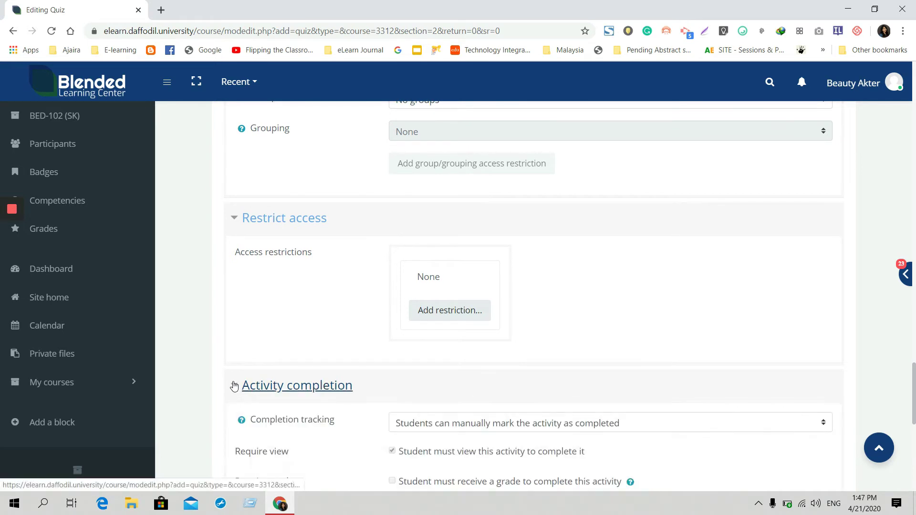
scroll(233, 385, down, 3)
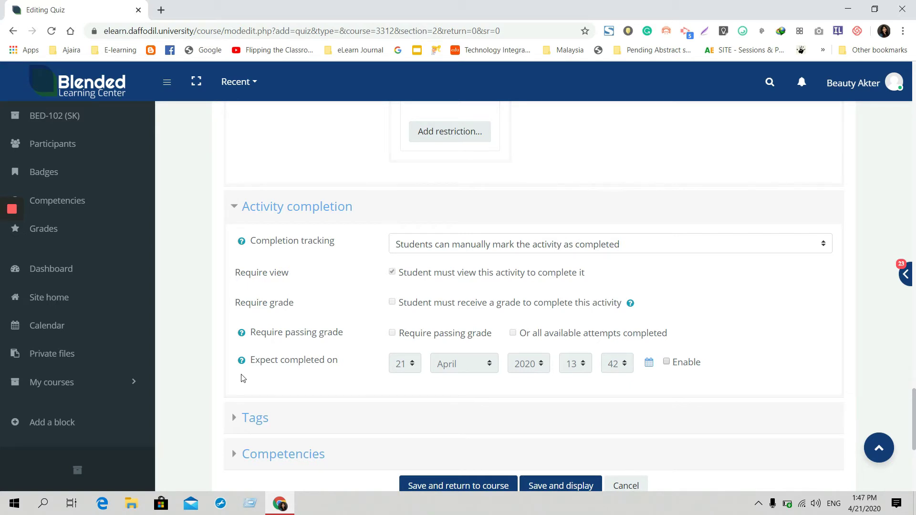
click(473, 250)
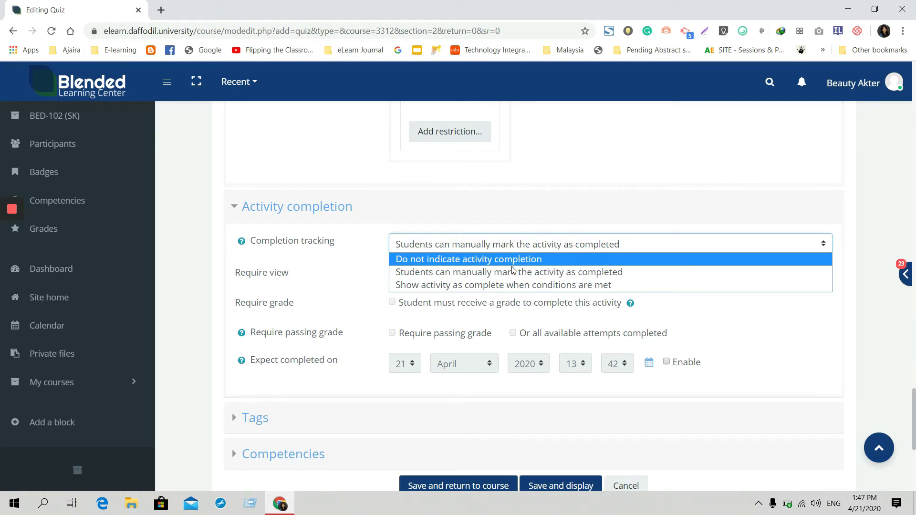
click(562, 286)
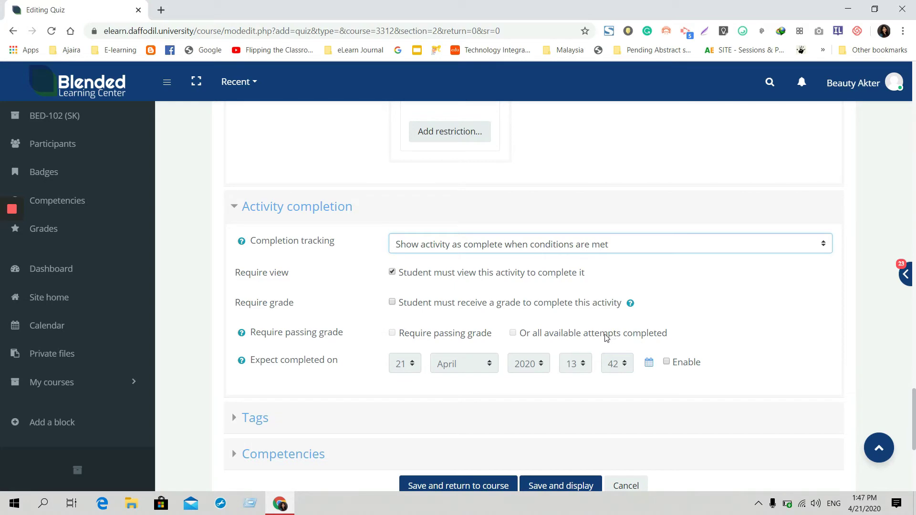
Step: Set completion tracking to Students can manually mark the activity as completed, and save and display the quiz
click(497, 245)
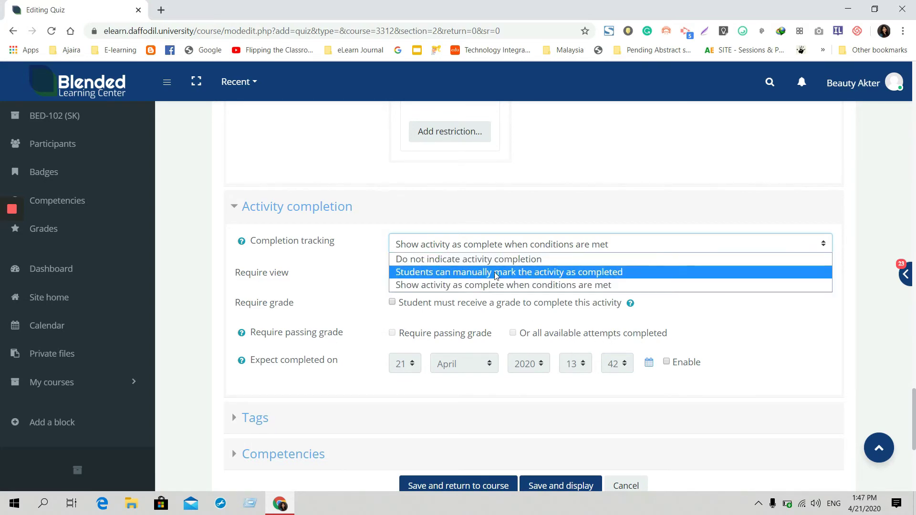
click(497, 272)
scroll(491, 281, down, 4)
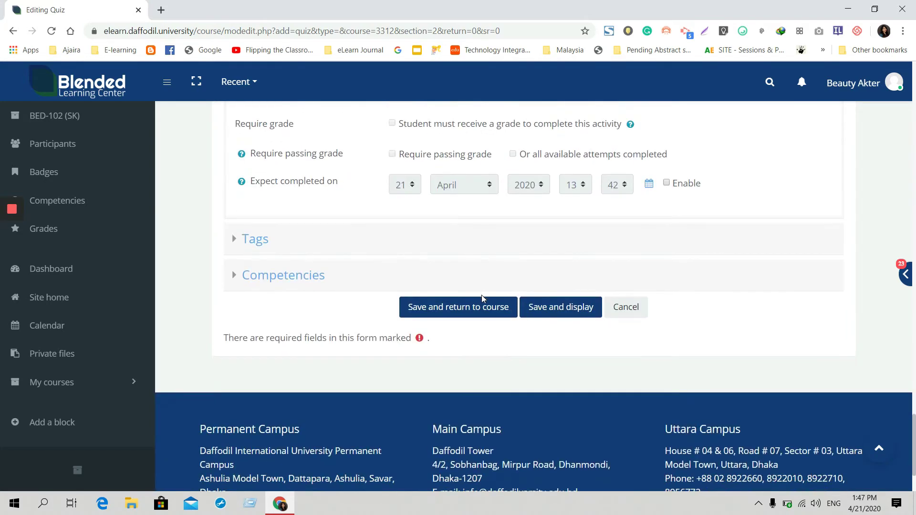
click(544, 309)
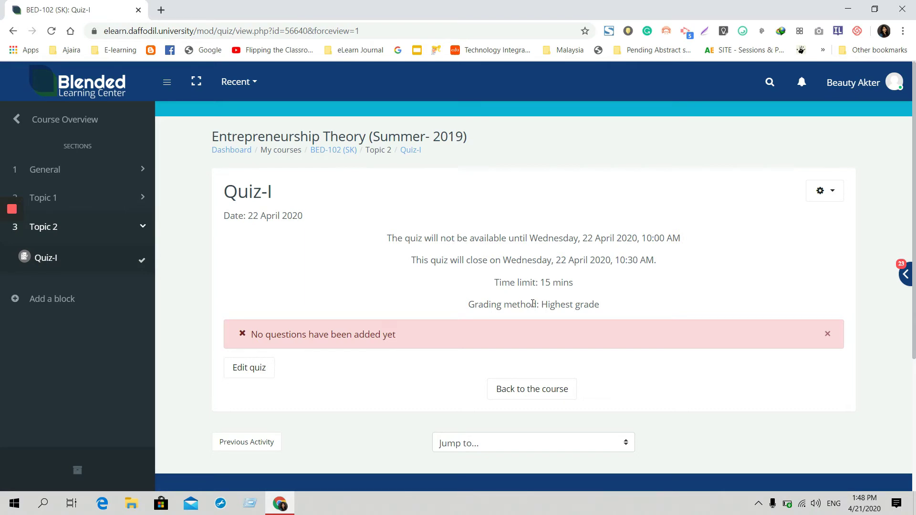
Step: Return to the course page, reopen Quiz-I under Topic 2 and open its question editing page
click(331, 150)
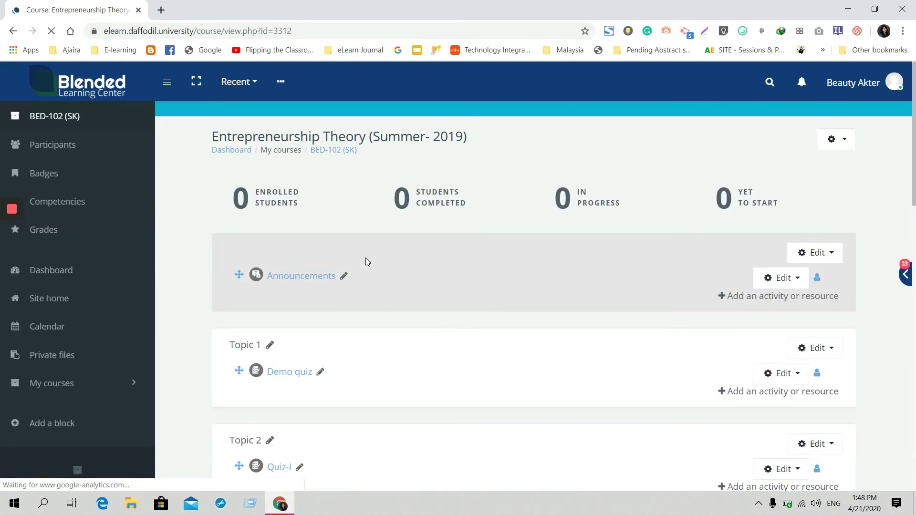
scroll(366, 262, down, 3)
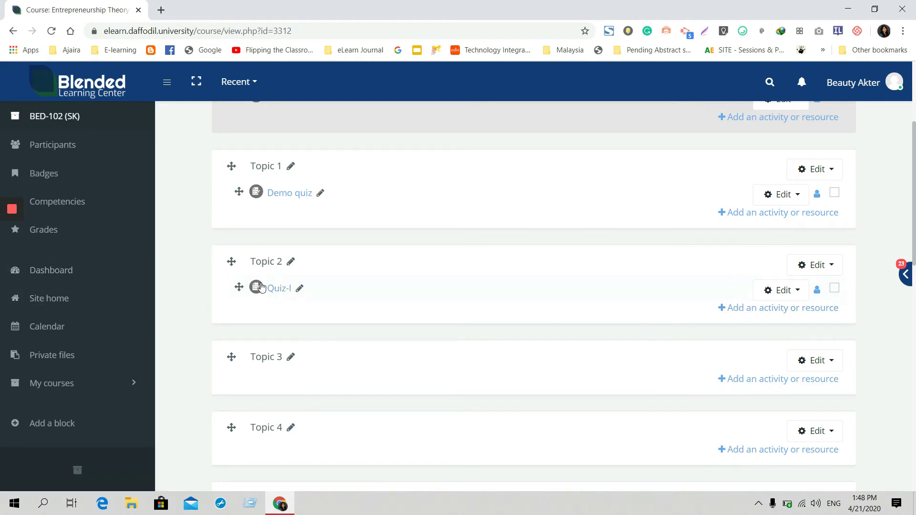
click(280, 293)
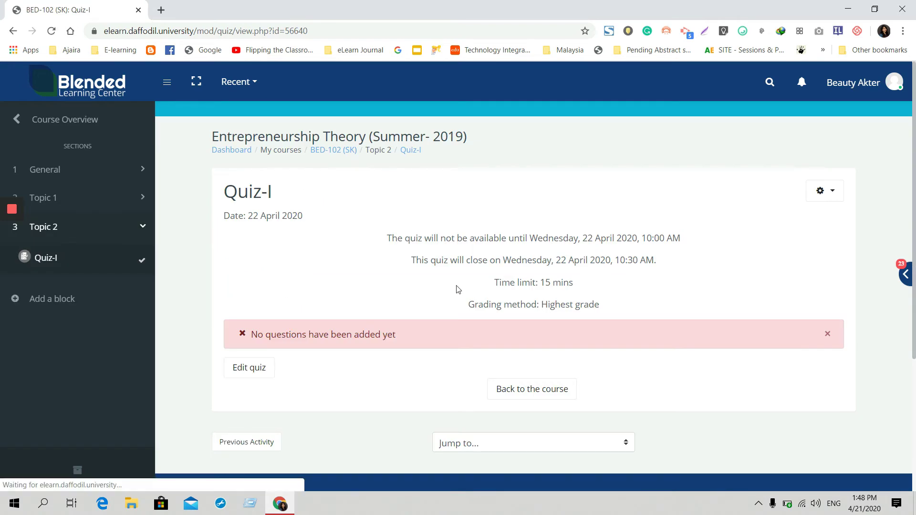
click(246, 367)
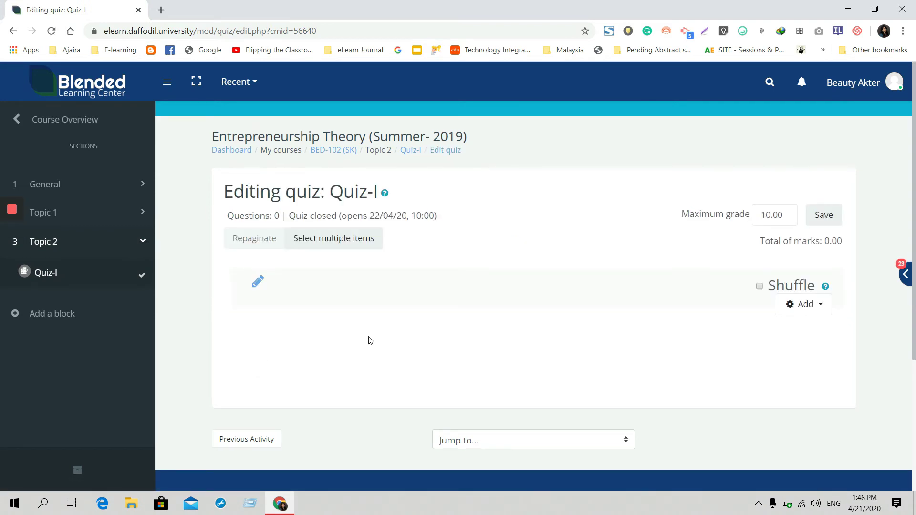
Step: Review the question types available for a new question and the other ways of adding questions to the quiz
click(806, 313)
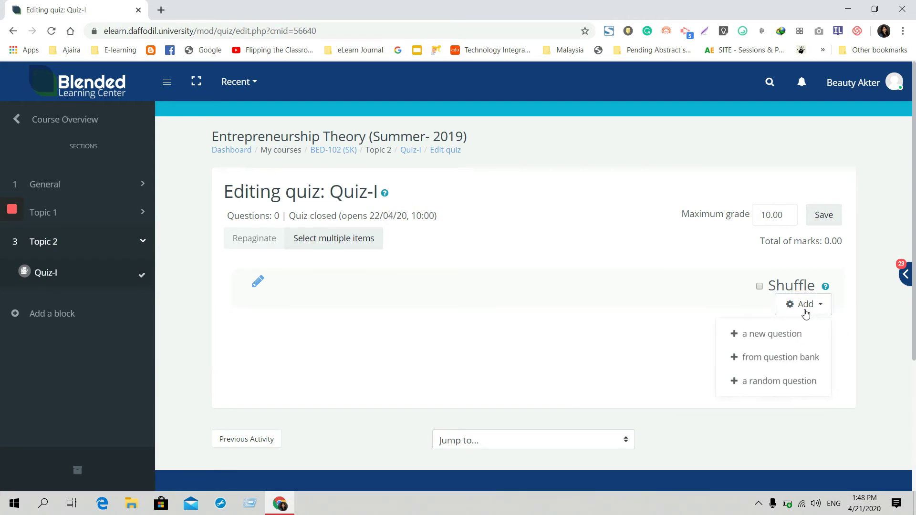
click(760, 337)
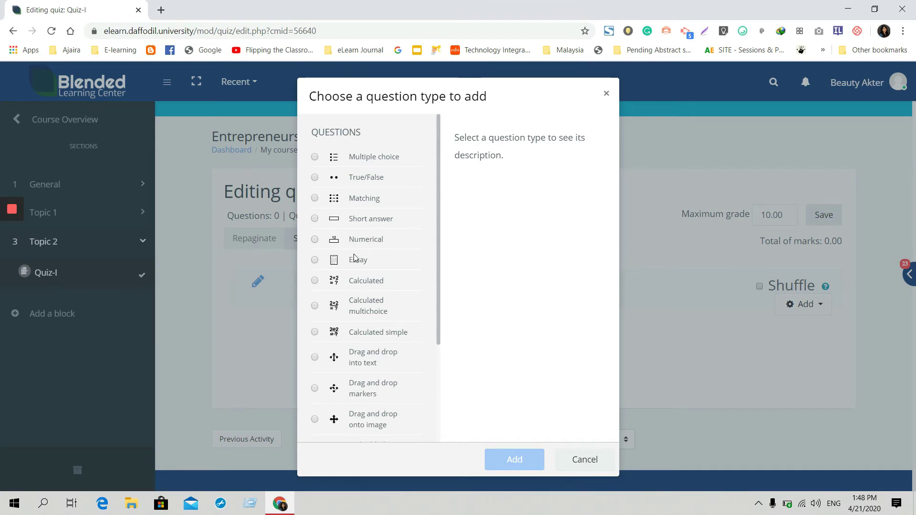
scroll(377, 253, down, 2)
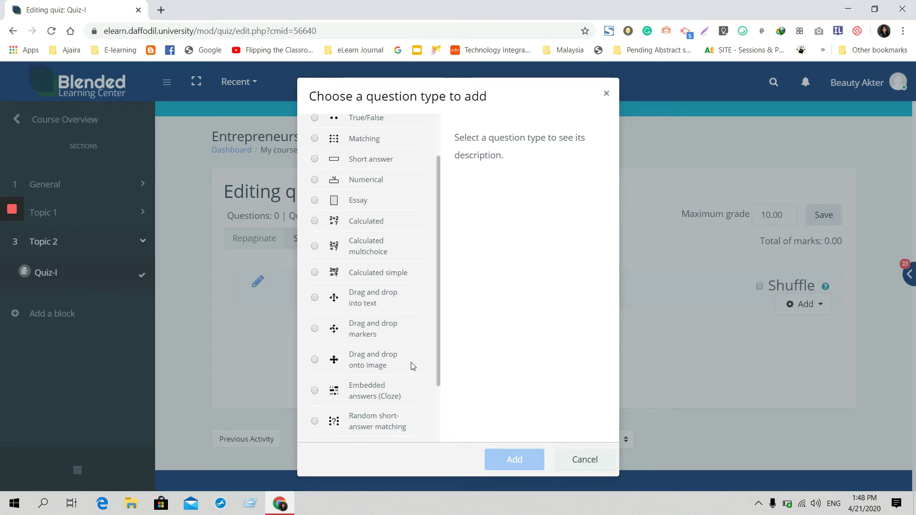
scroll(414, 367, down, 2)
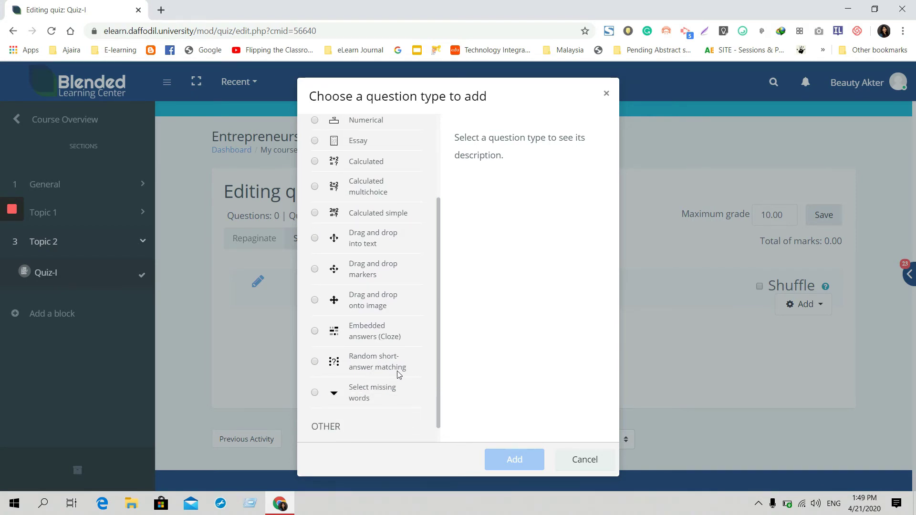
scroll(398, 374, down, 1)
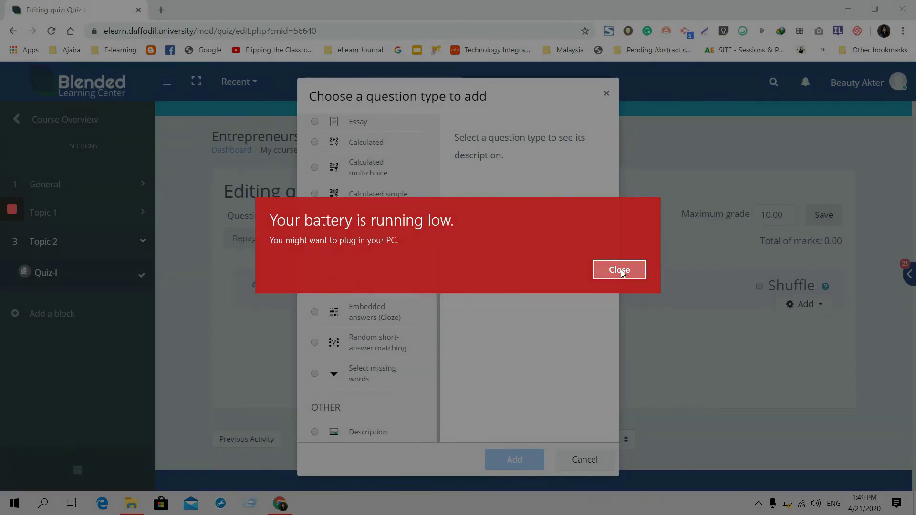
click(622, 271)
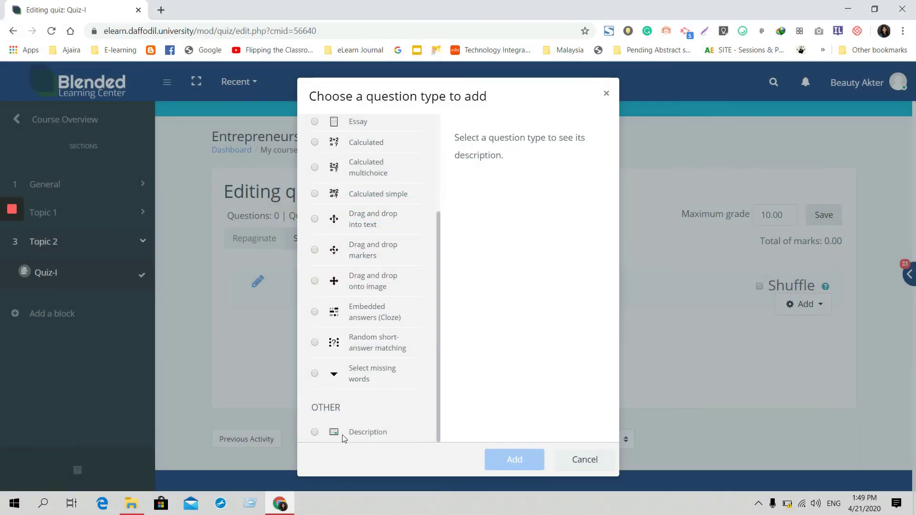
click(577, 461)
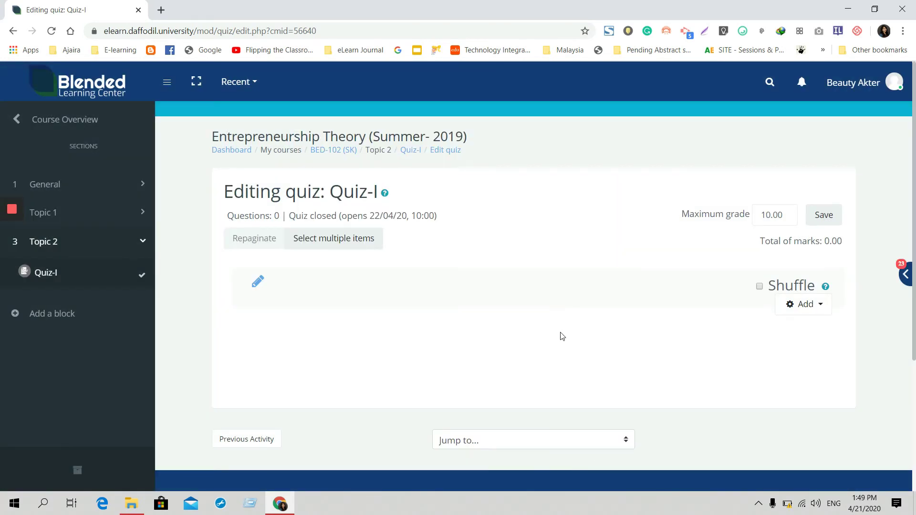
click(810, 314)
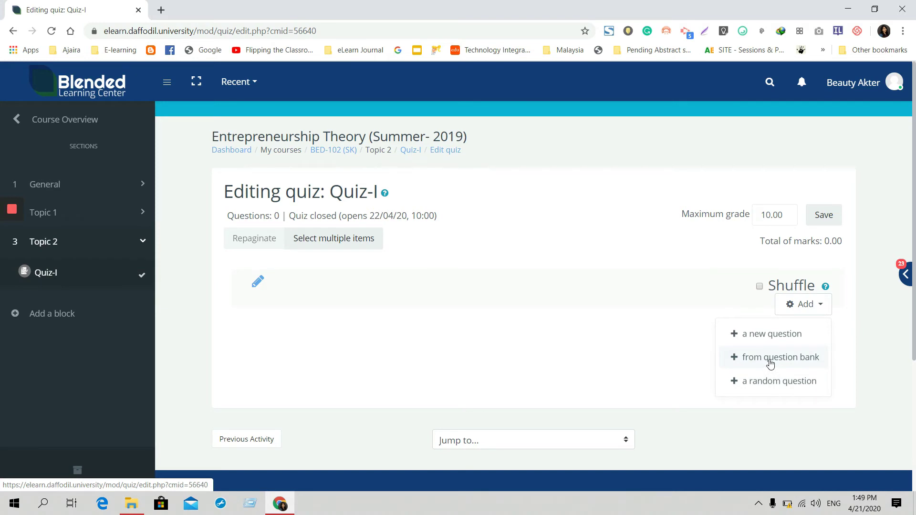
click(558, 354)
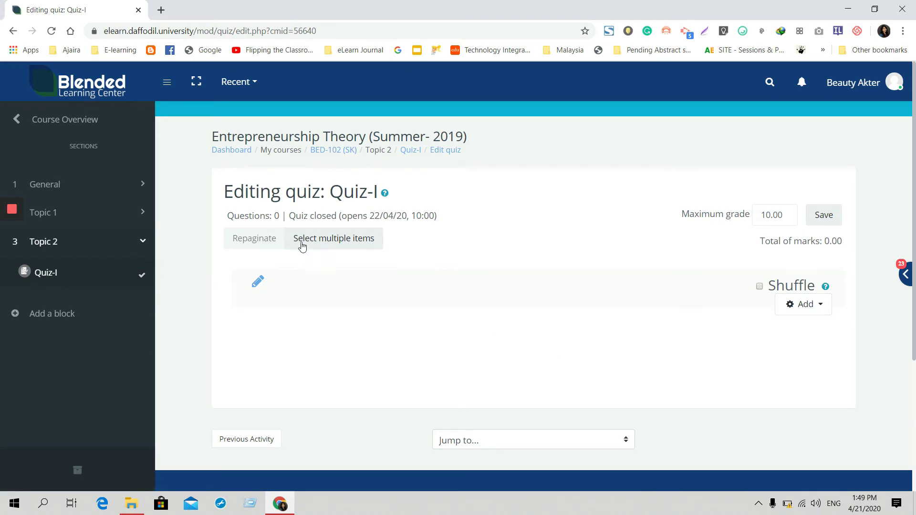
Step: Set the quiz's maximum grade to 15, save it, and enable question shuffling
click(769, 217)
key(Delete)
text(5)
click(823, 222)
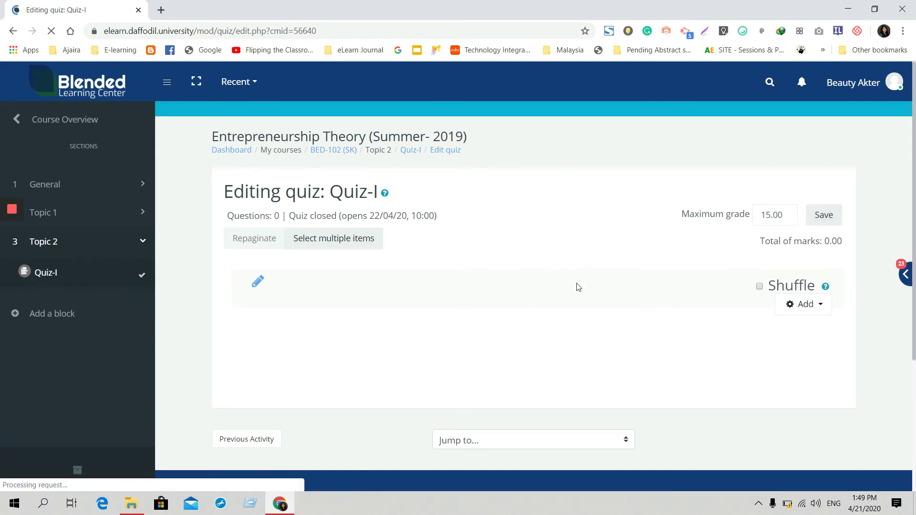
click(759, 288)
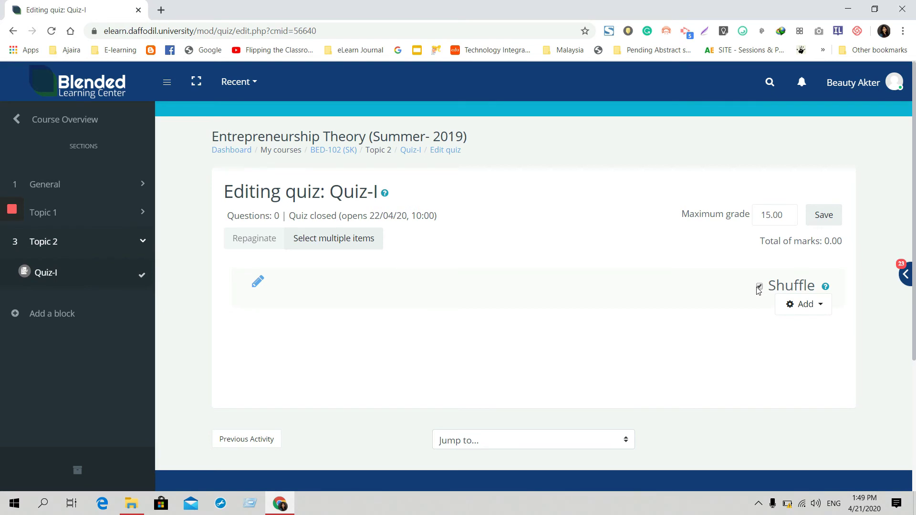
Step: Start adding a new Multiple choice question to Quiz-I
click(807, 306)
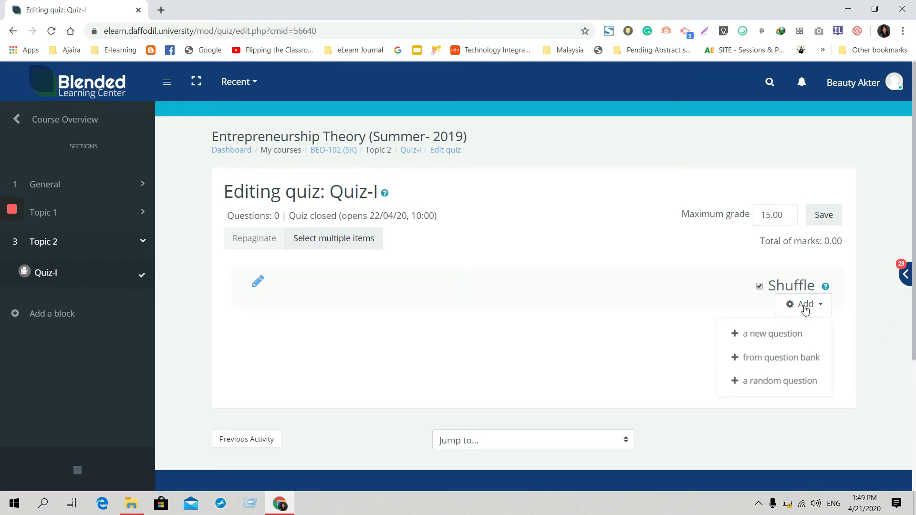
click(777, 333)
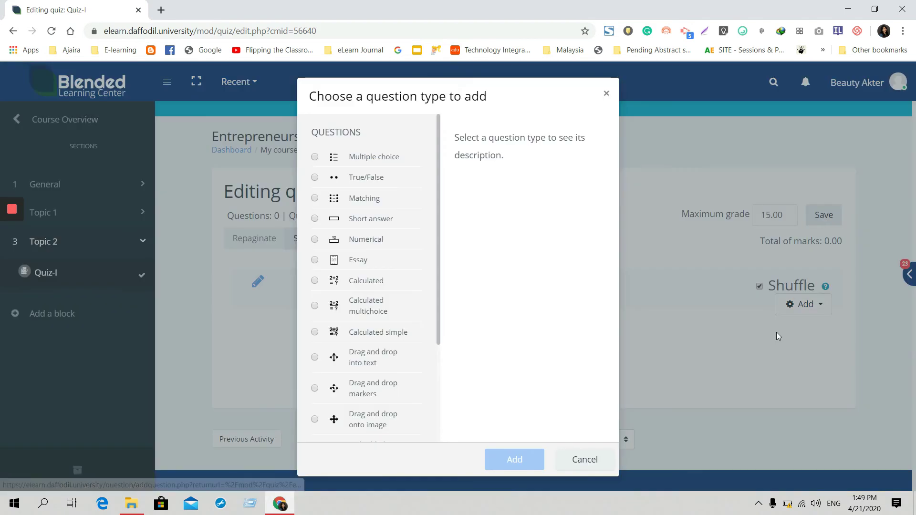
double_click(361, 160)
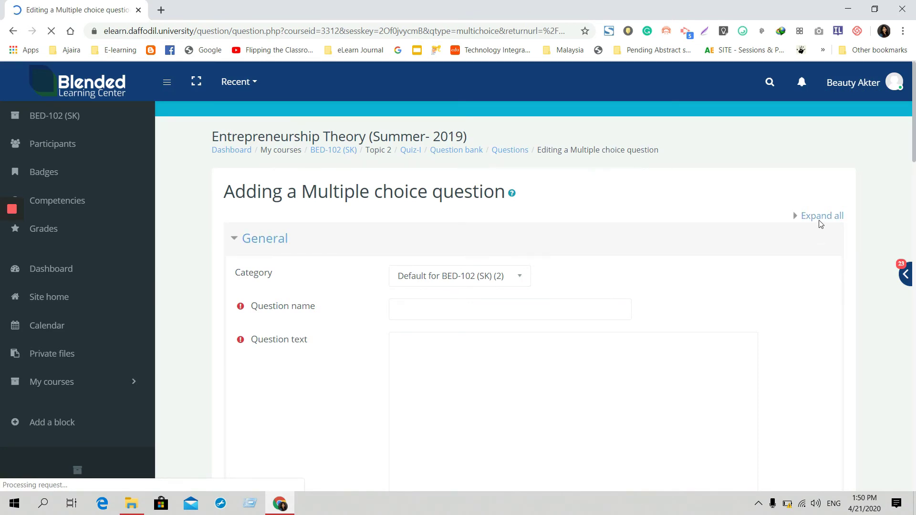
Step: Name the question BED1 and enter "What is the Capital of BD?" as the question text
scroll(818, 219, down, 4)
scroll(473, 278, up, 1)
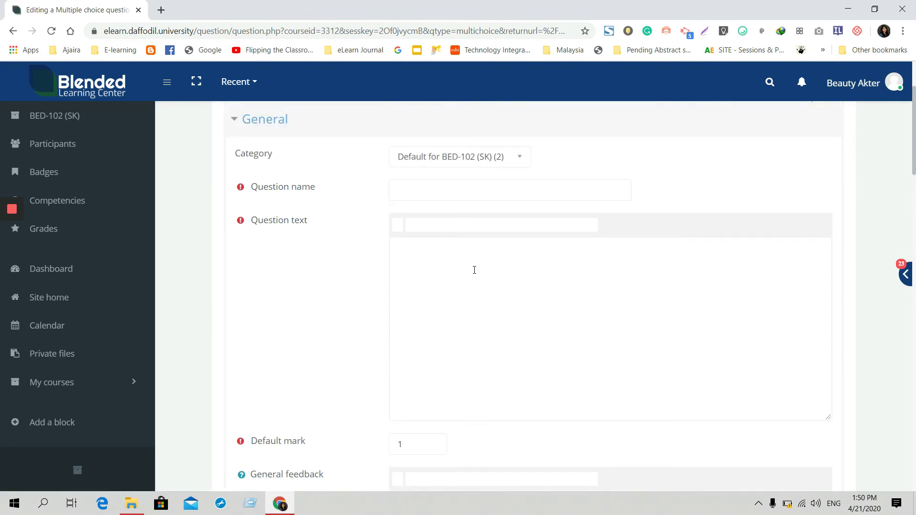
click(428, 190)
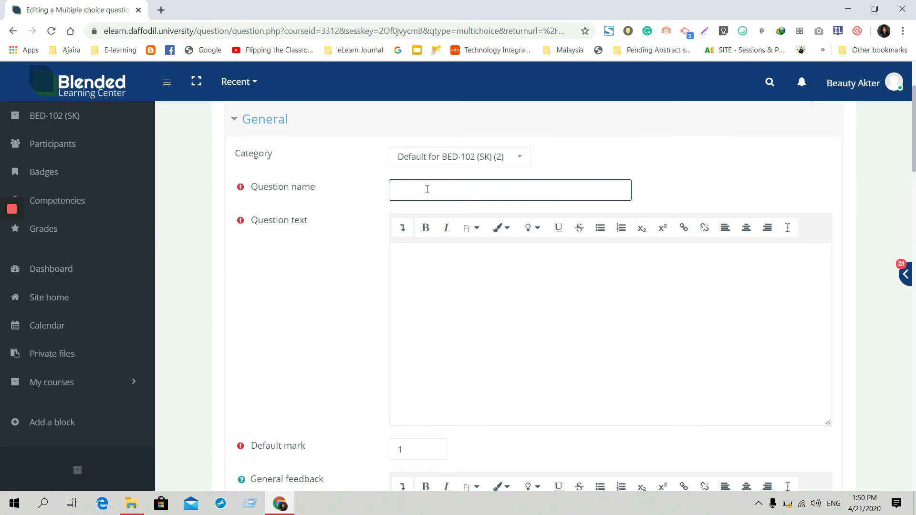
text(BED)
key(BackSpace)
text(D1)
click(457, 273)
text(What)
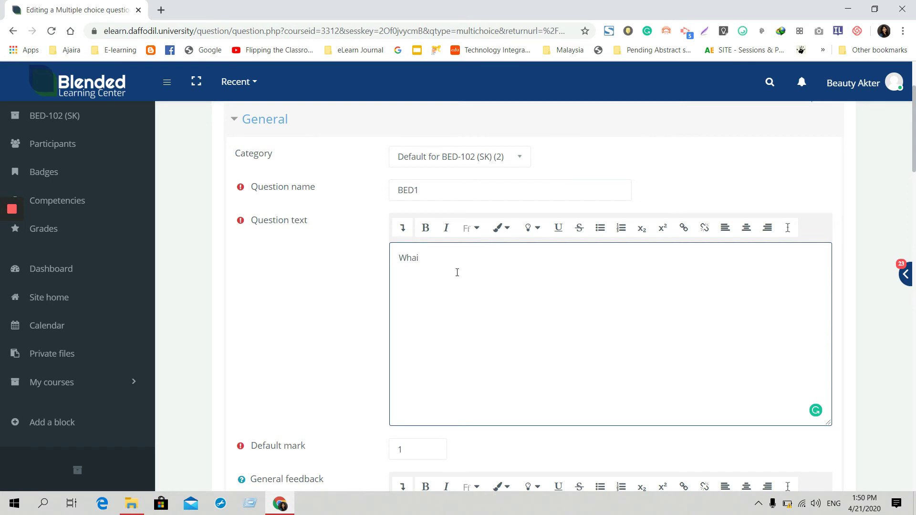
text( is the Capital of BD?)
Step: Check the question's default mark, general feedback and ID number settings
scroll(454, 267, down, 2)
click(394, 329)
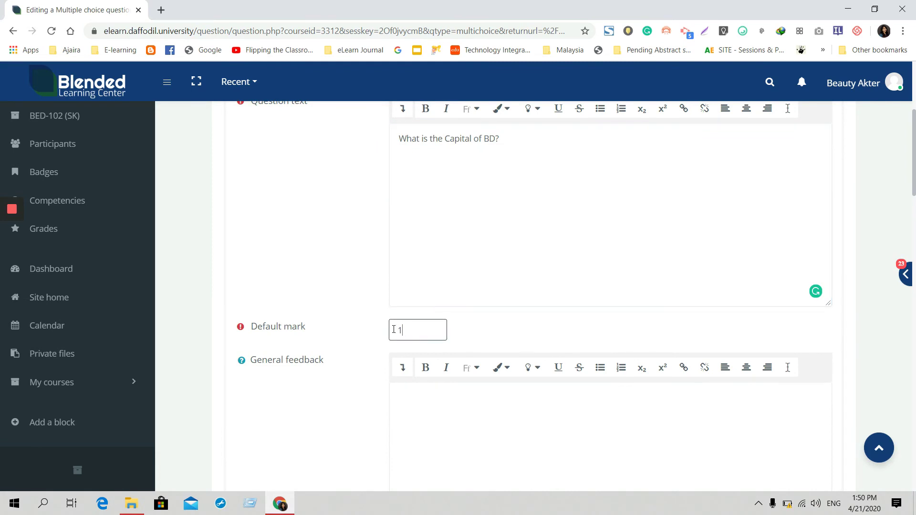
double_click(394, 329)
click(425, 331)
scroll(415, 353, down, 5)
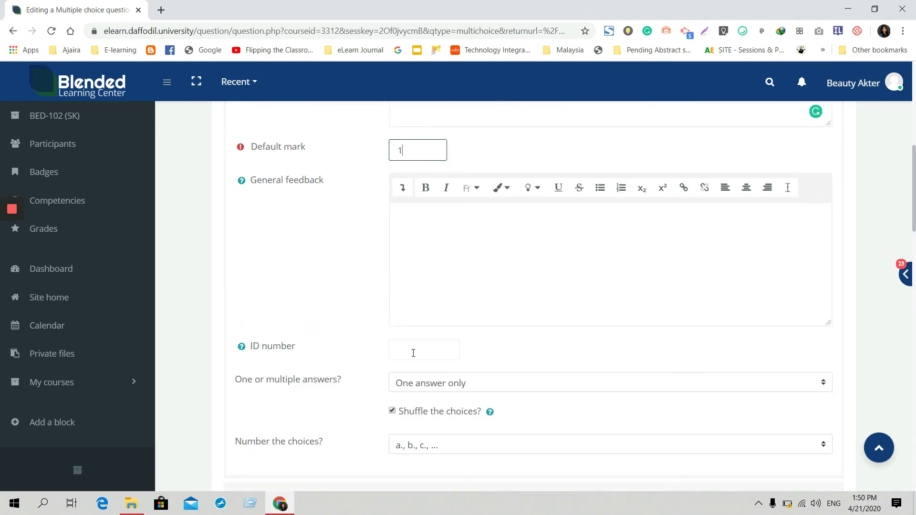
scroll(472, 333, down, 1)
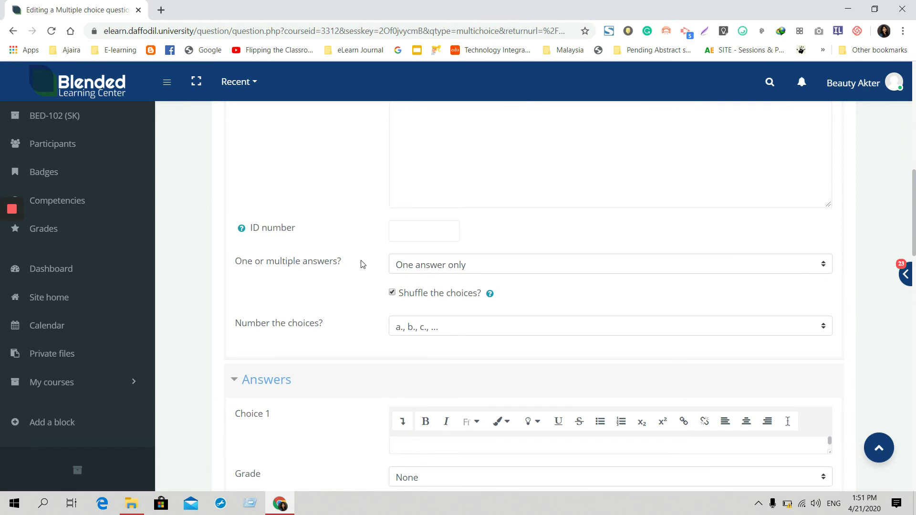
Step: Try the Multiple answers allowed option and return the question to One answer only
click(459, 267)
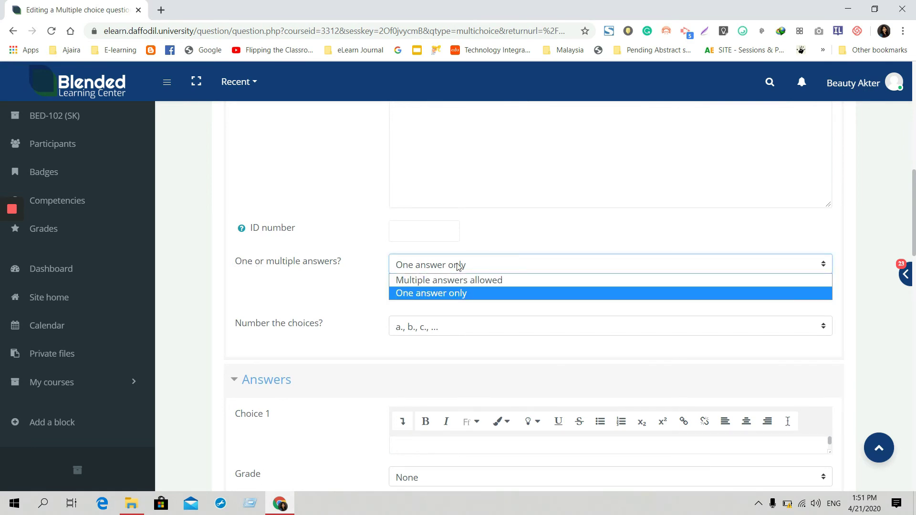
click(452, 294)
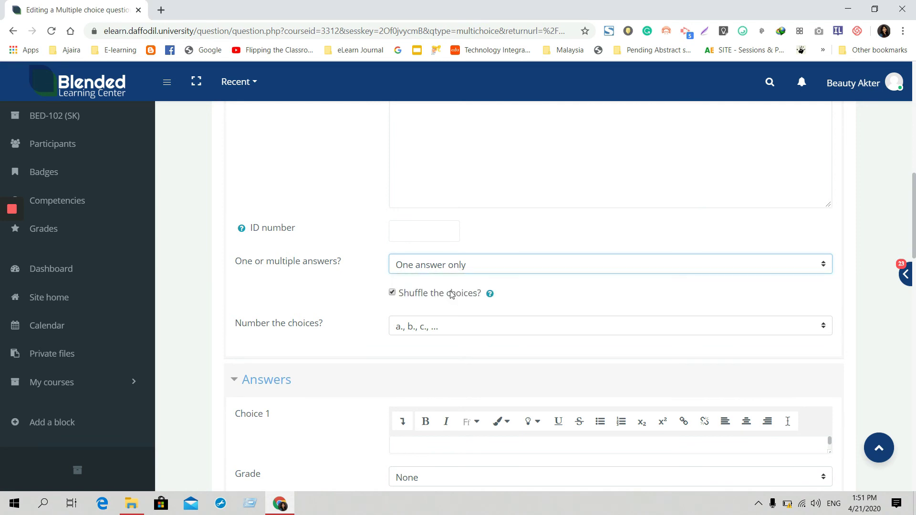
click(458, 265)
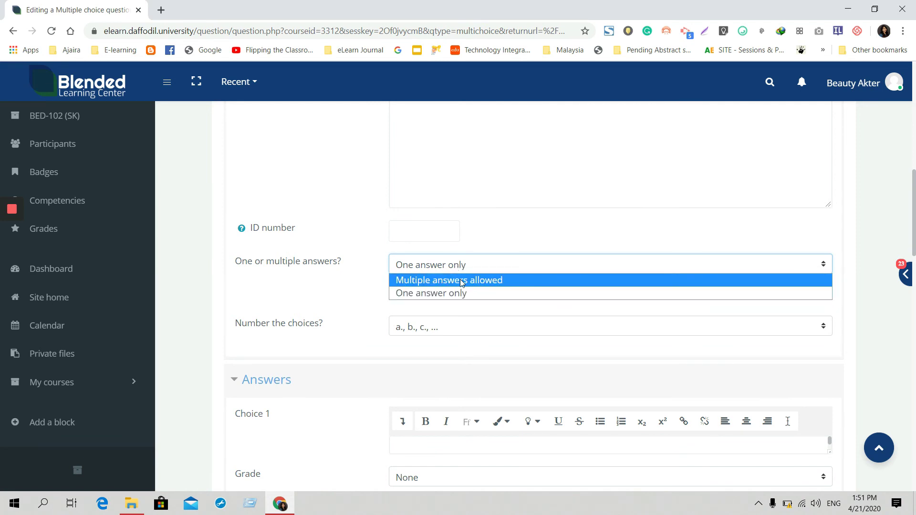
click(461, 280)
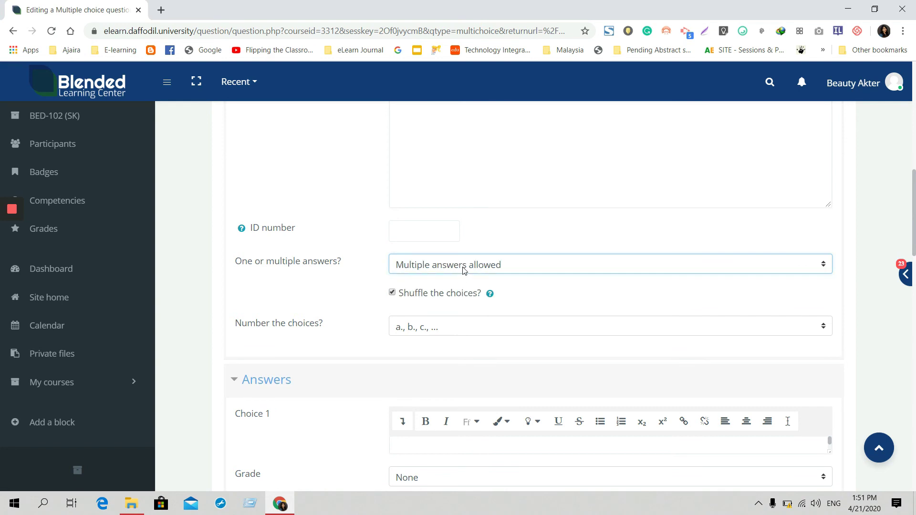
click(463, 270)
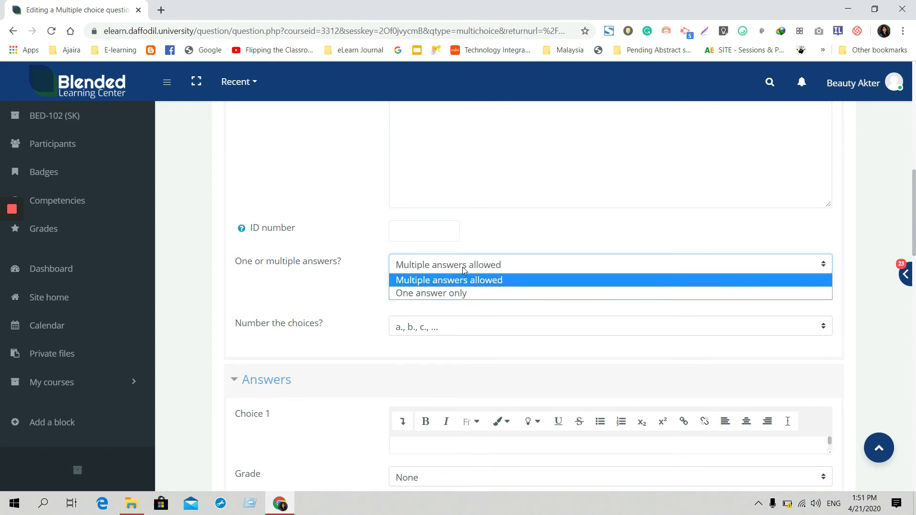
click(453, 293)
Step: Examine the numbering formats offered for the choices and the start of the Answers section
scroll(449, 289, down, 2)
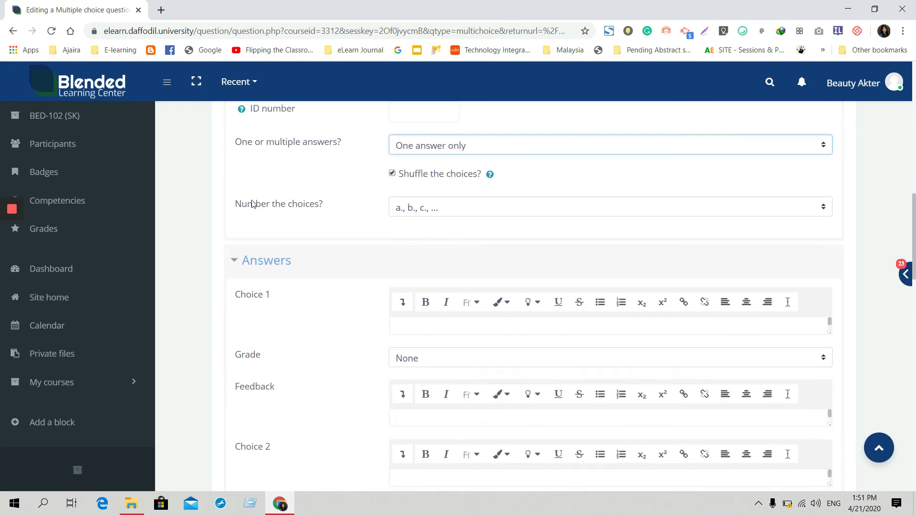
click(436, 209)
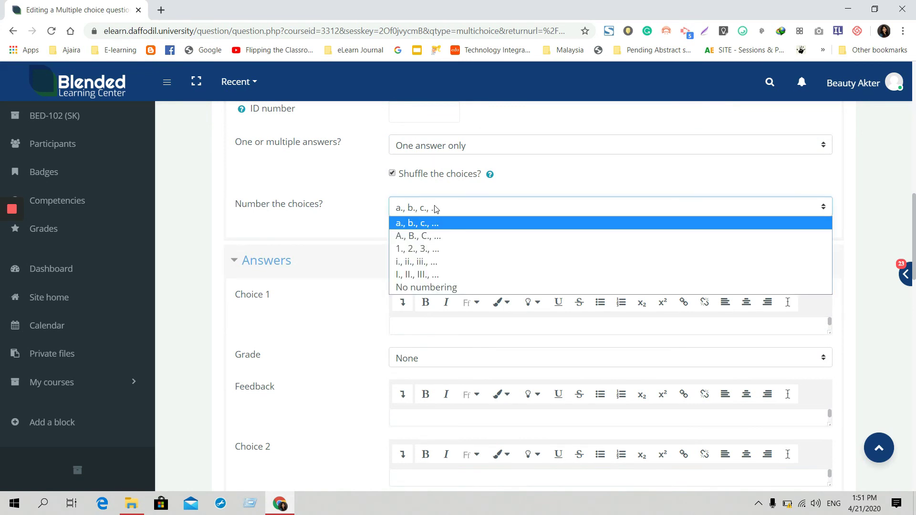
click(435, 209)
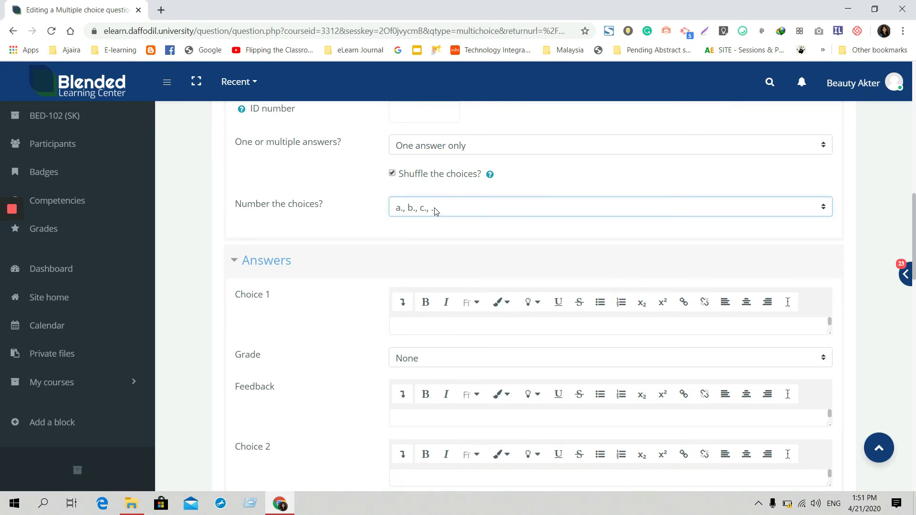
scroll(432, 217, down, 1)
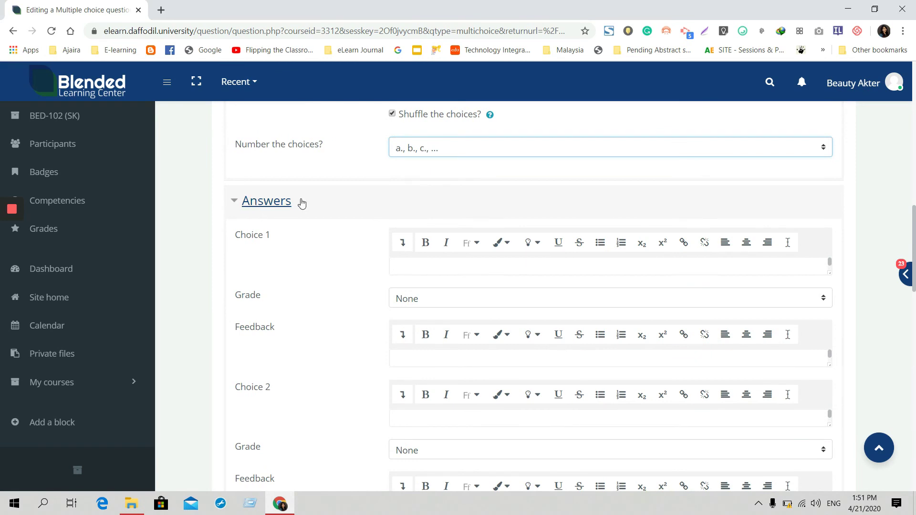
click(326, 205)
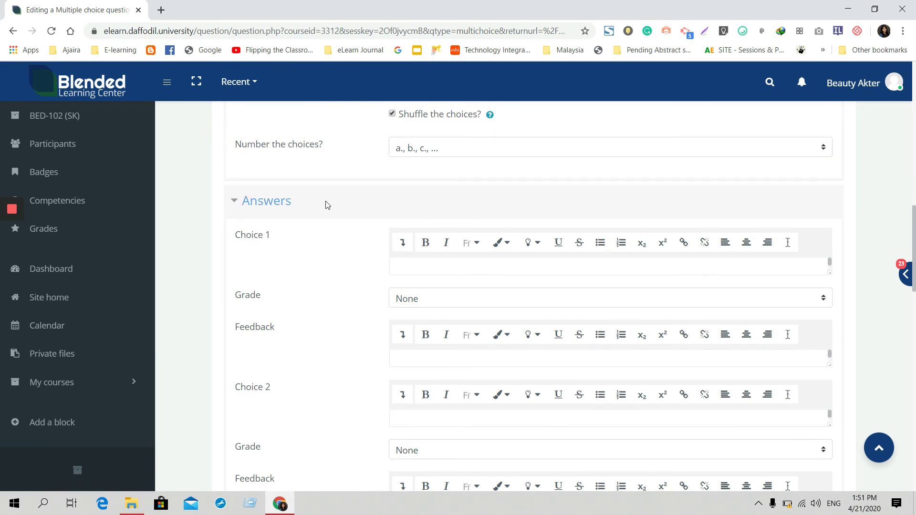
click(420, 265)
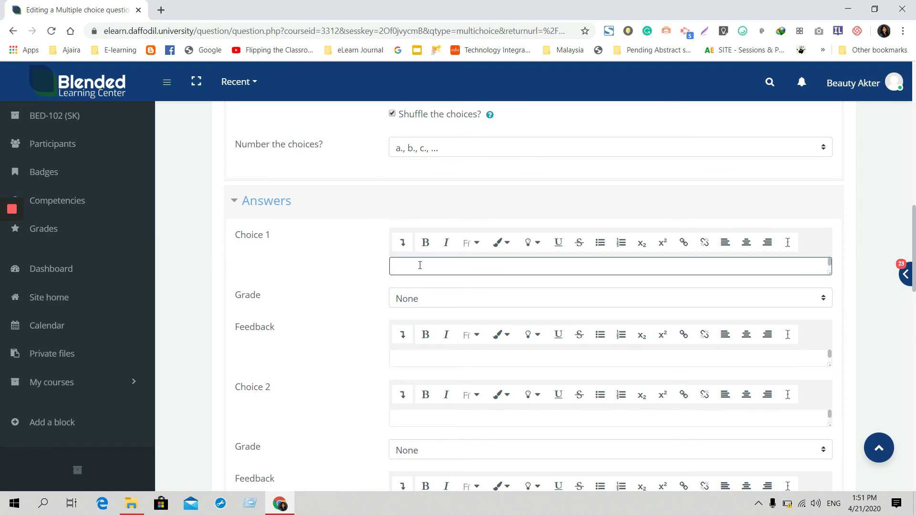
text(Chittagong)
double_click(420, 266)
key(BackSpace)
Step: Enter Dhaka as Choice 2 and Cumilla as Choice 3
click(427, 418)
text(Dh)
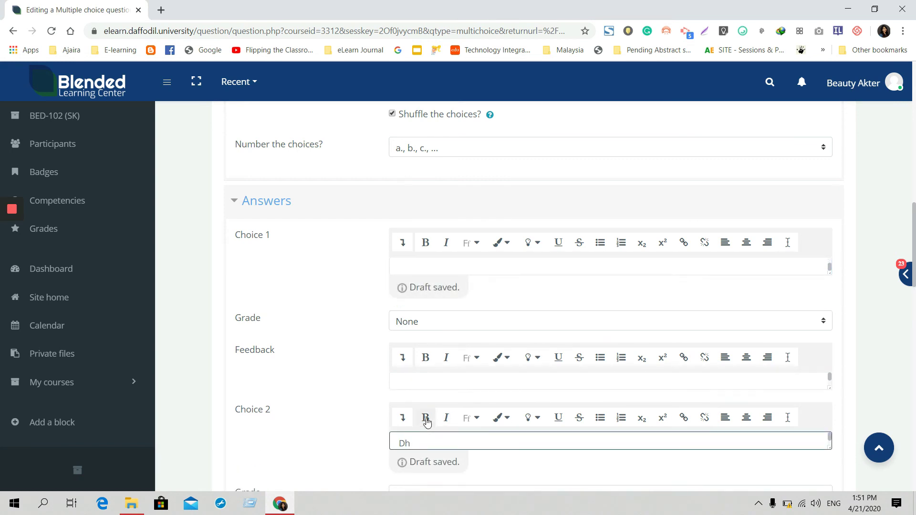
text(aka)
scroll(431, 415, down, 5)
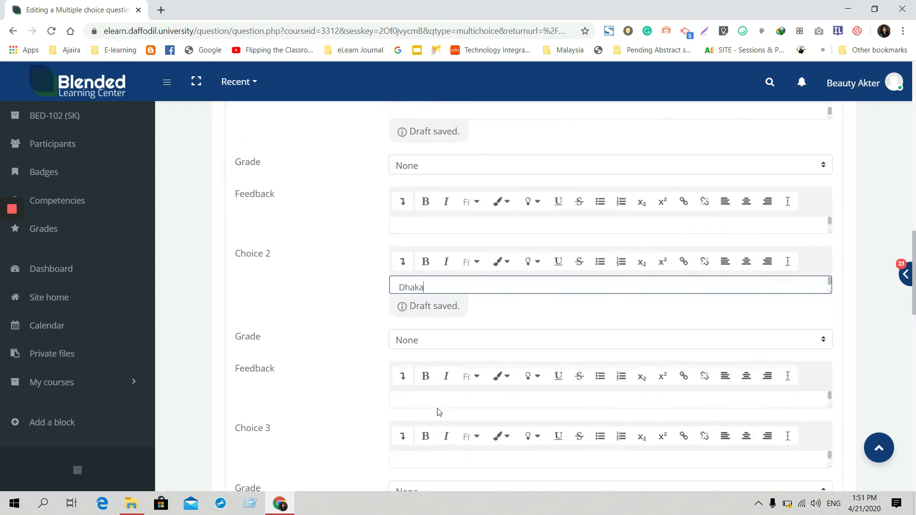
click(423, 377)
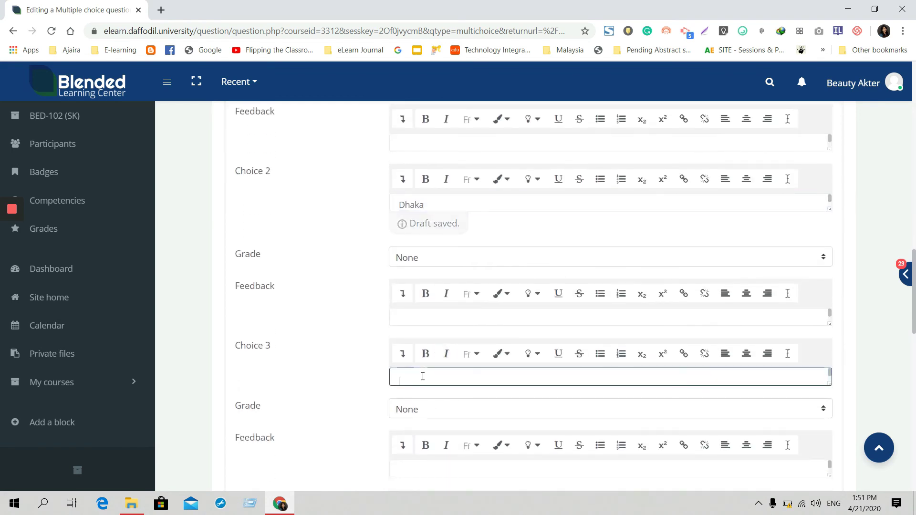
text(Cumilla)
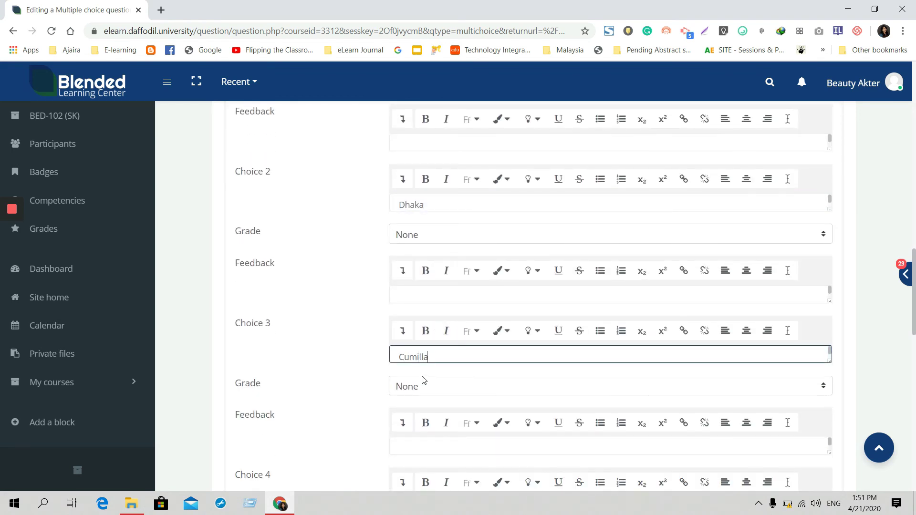
Step: Enter Rajshahi as Choice 4 and check the blank Choice 5 and the option for three more choices
scroll(424, 380, down, 1)
scroll(424, 380, down, 2)
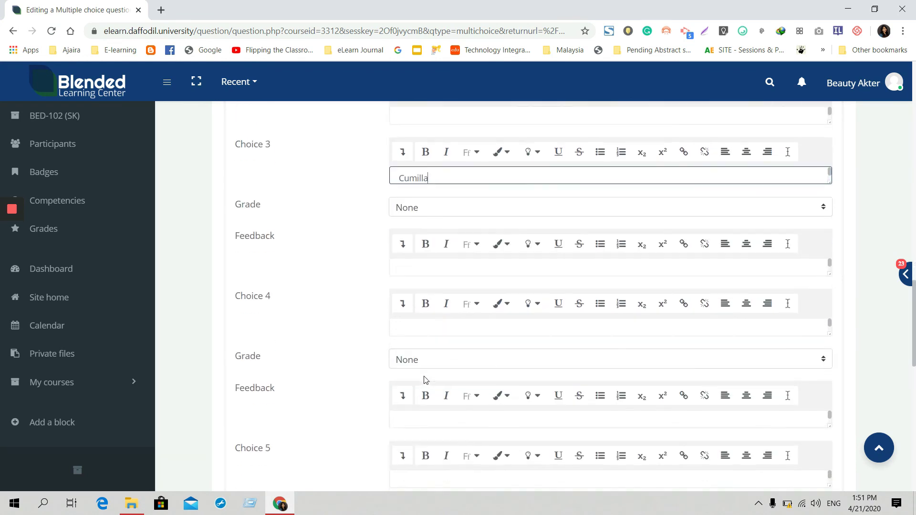
click(437, 334)
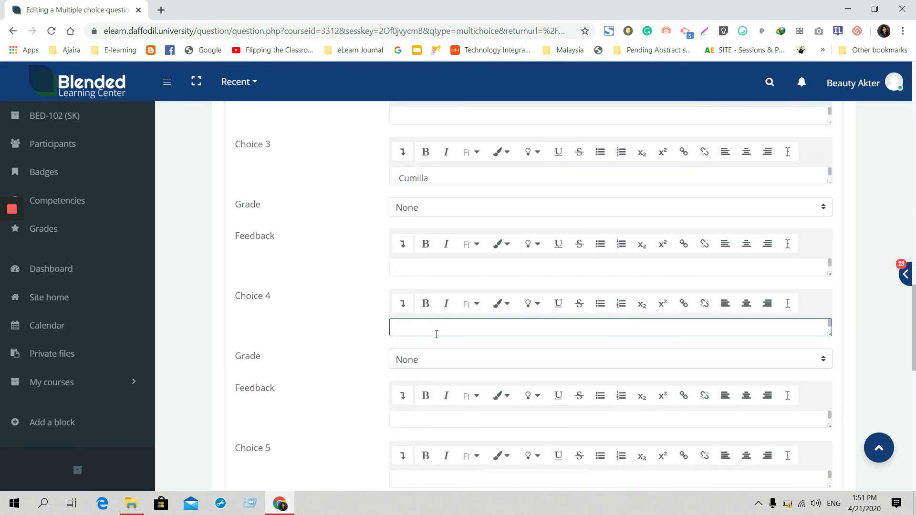
text(hahi)
scroll(338, 364, down, 3)
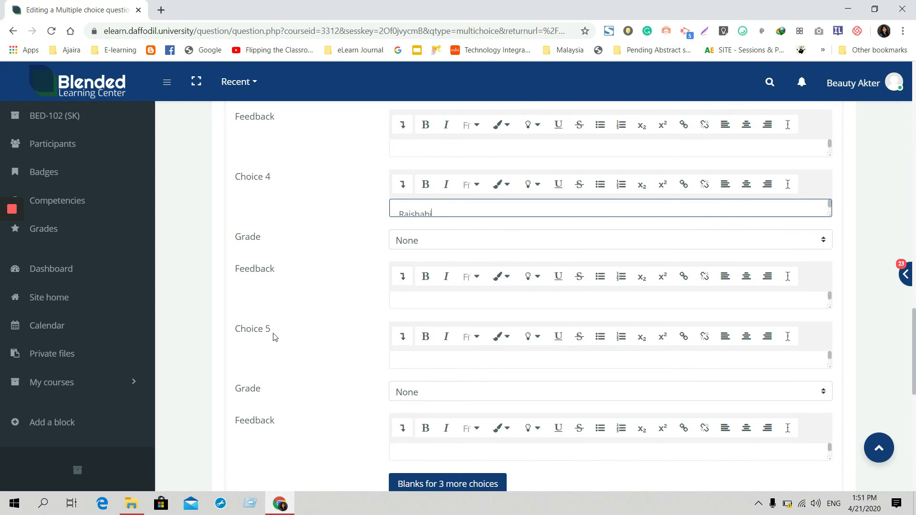
drag(273, 334, 238, 334)
scroll(268, 343, down, 1)
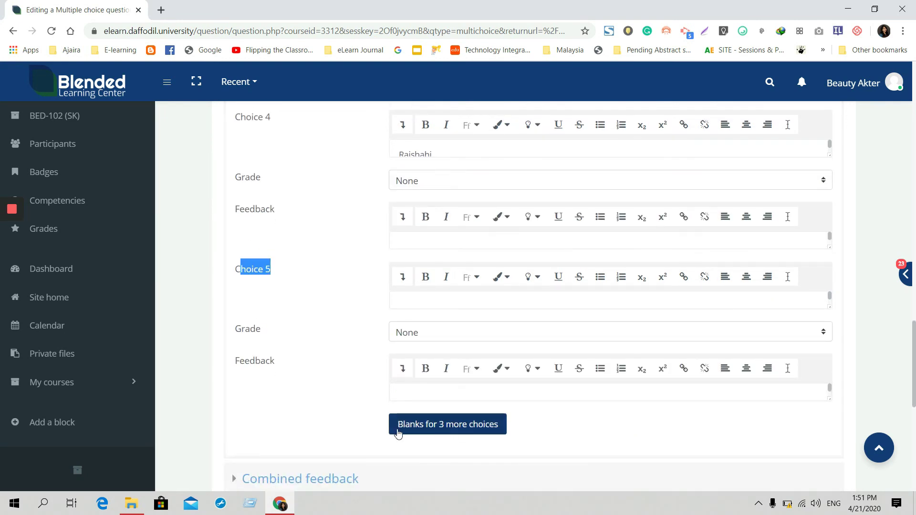
Step: Set the grade of Choice 2, Dhaka, to 100% as the correct answer
scroll(462, 424, up, 5)
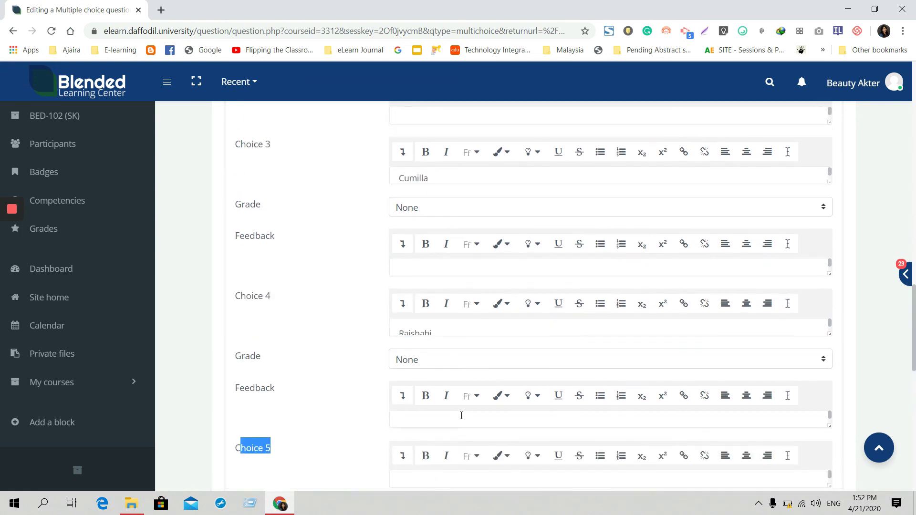
scroll(466, 405, up, 5)
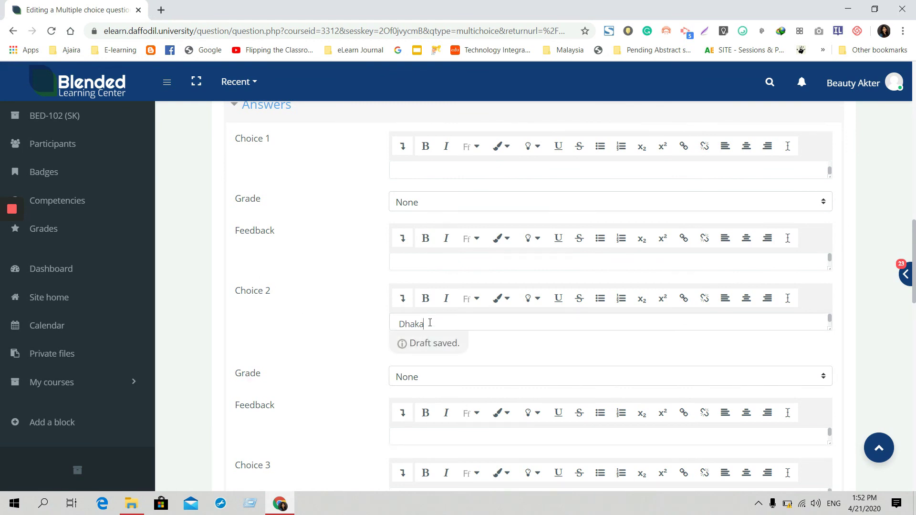
drag(430, 324, 397, 321)
click(361, 326)
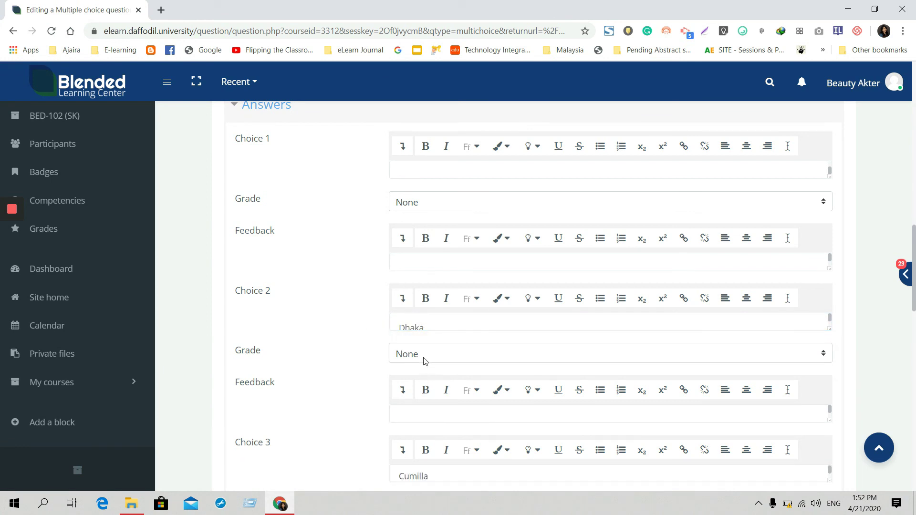
click(425, 361)
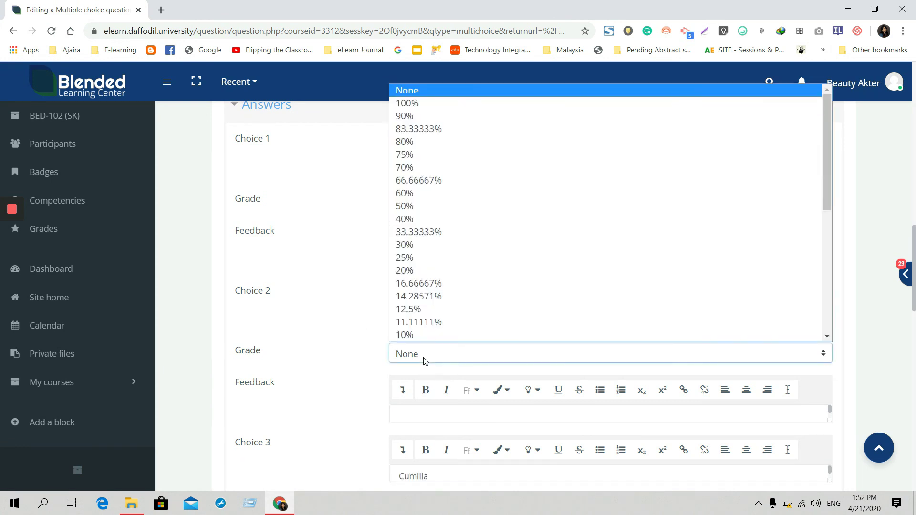
click(427, 109)
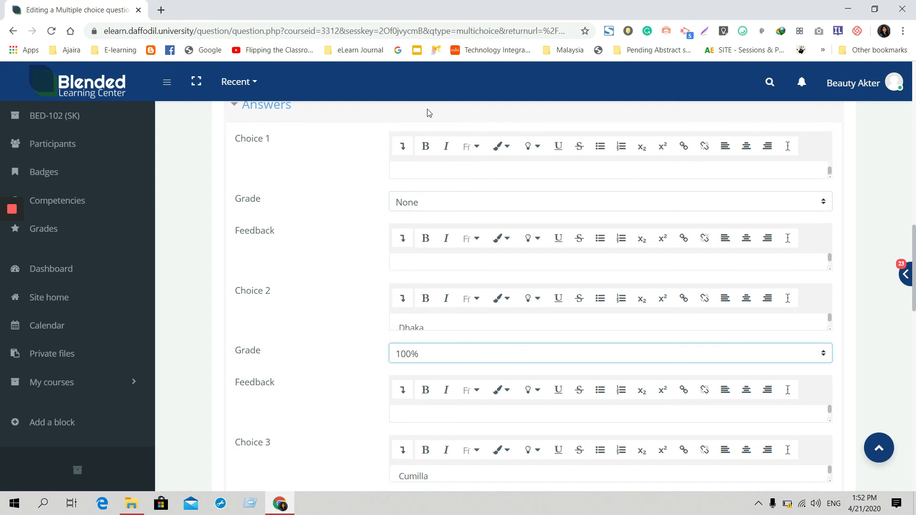
click(429, 326)
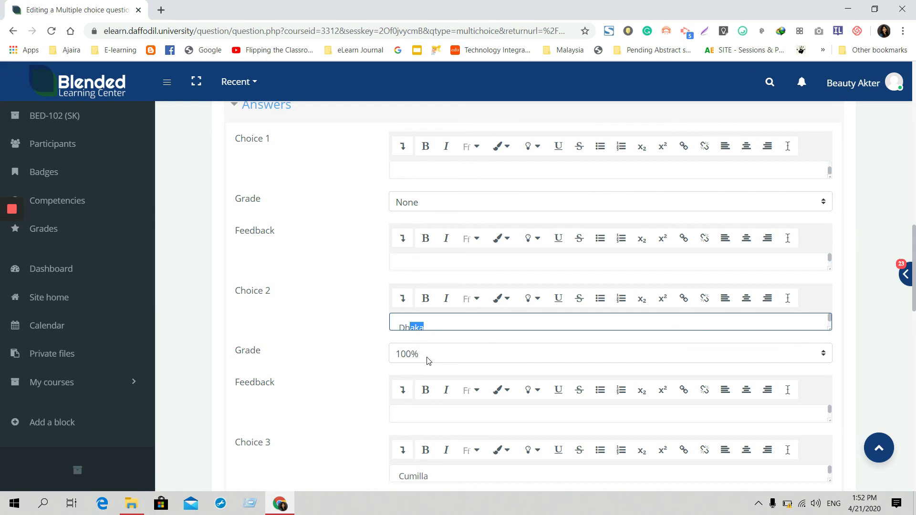
click(213, 218)
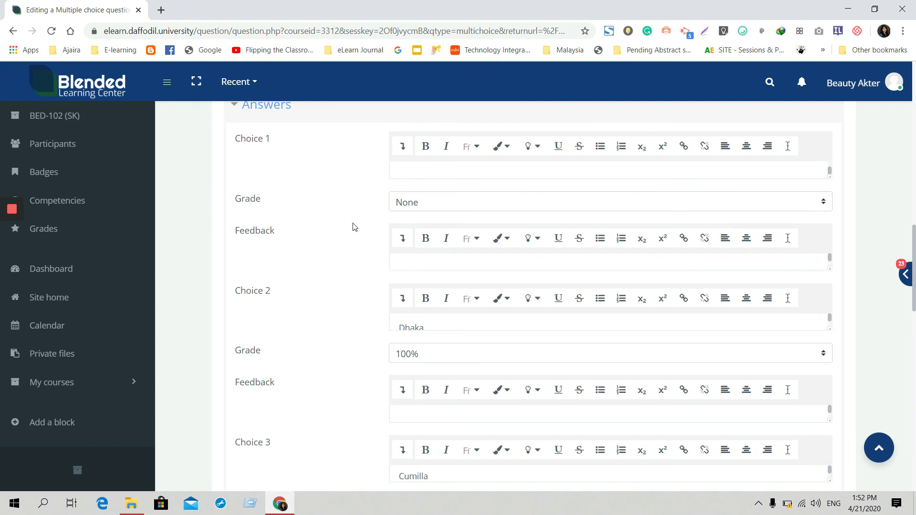
Step: Reselect One answer only for the number of allowed answers and save the multiple choice question
scroll(662, 262, up, 2)
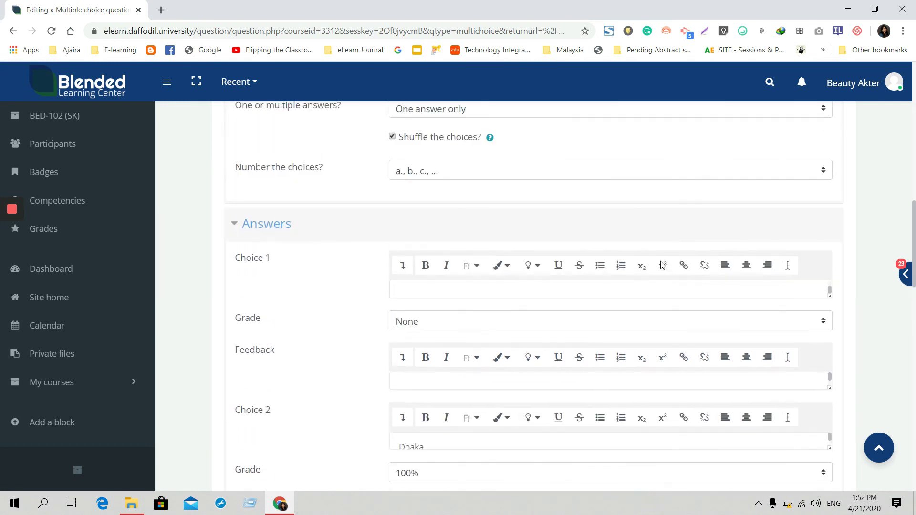
scroll(662, 262, up, 1)
click(444, 171)
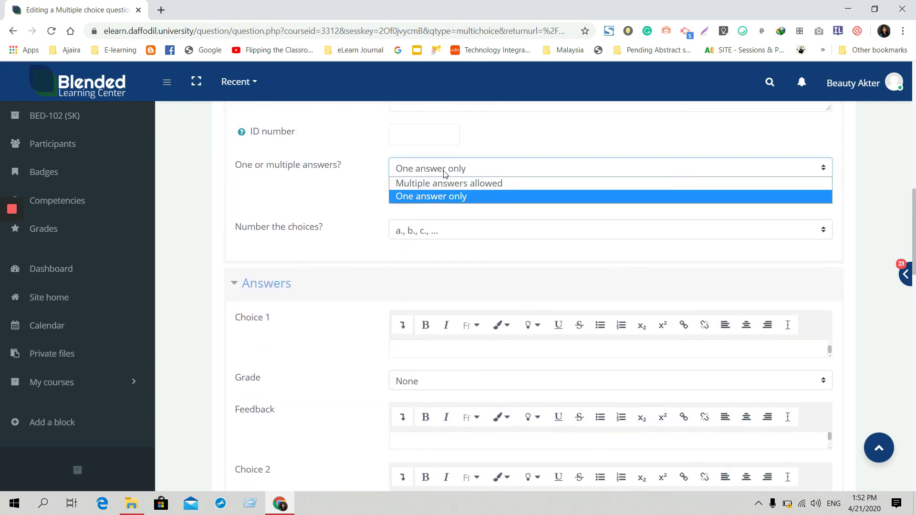
click(428, 197)
scroll(198, 268, down, 5)
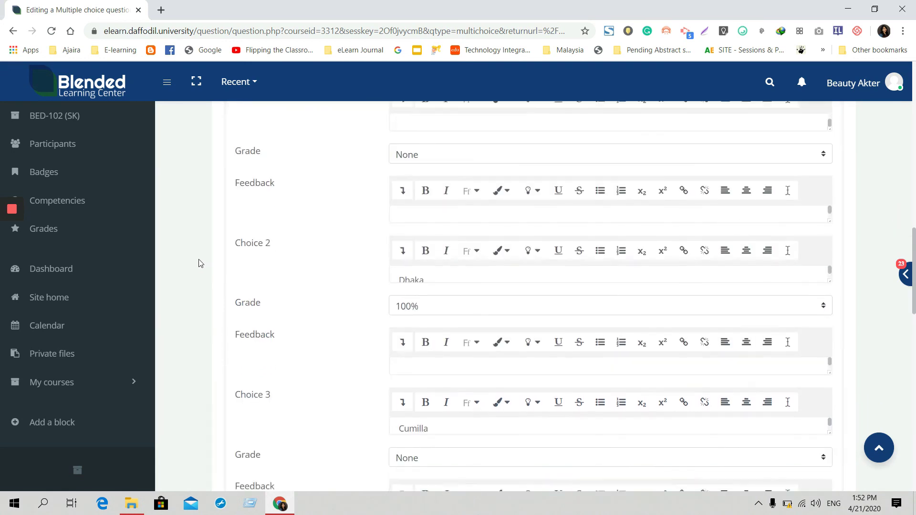
scroll(199, 264, down, 10)
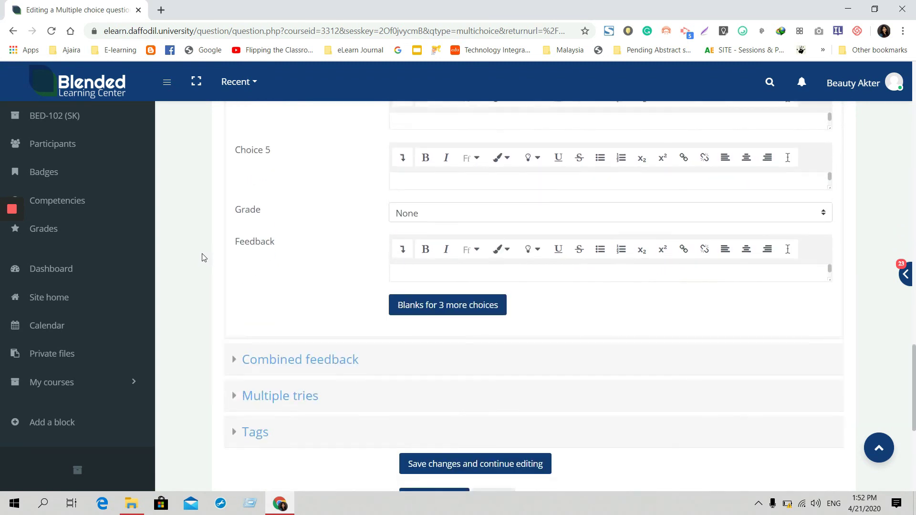
scroll(202, 257, down, 4)
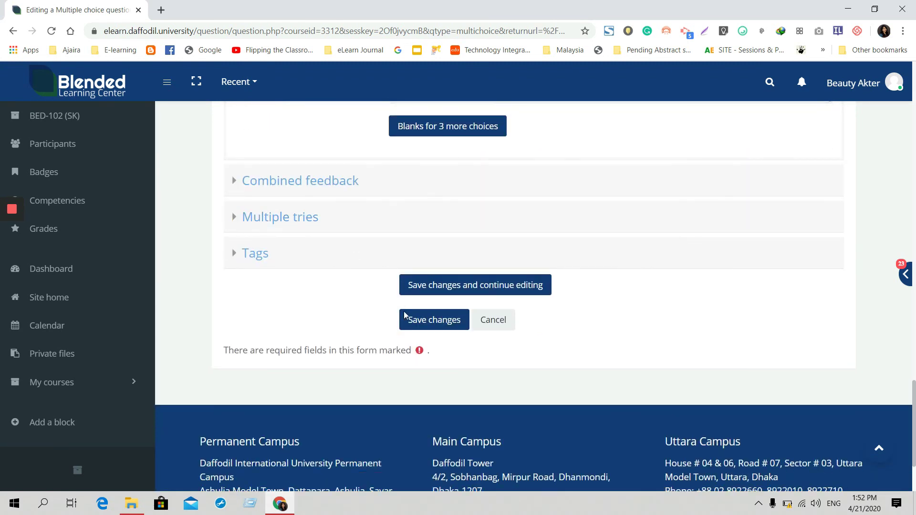
click(426, 324)
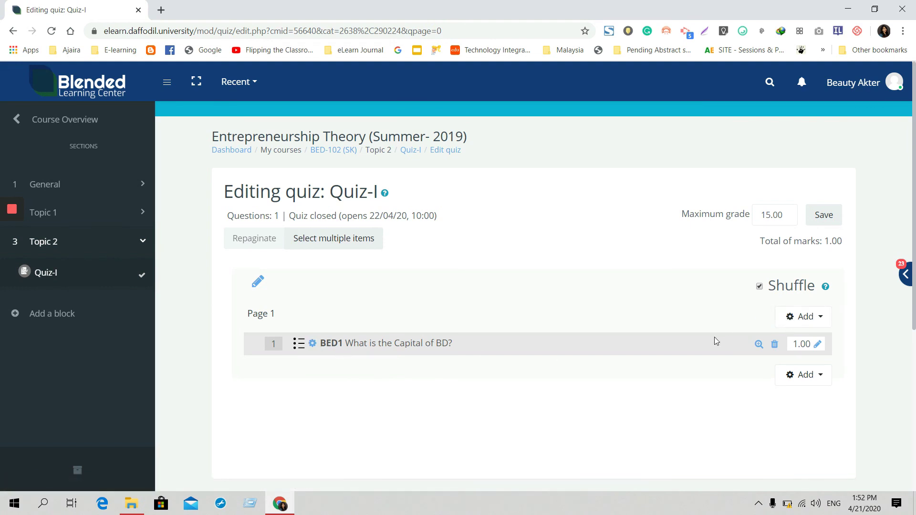
Step: Check the quiz's maximum grade and total marks and start adding a new question after the first one
drag(772, 245, 755, 221)
drag(832, 241, 825, 241)
click(790, 377)
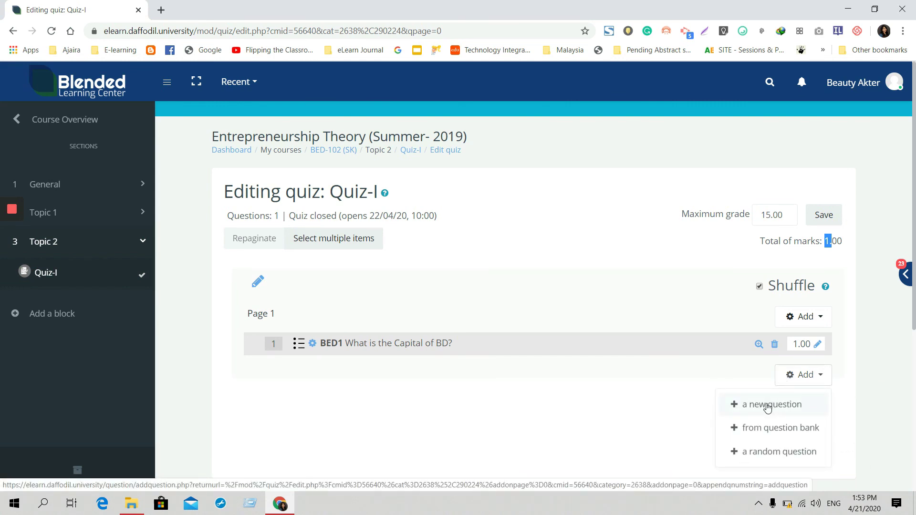
click(768, 406)
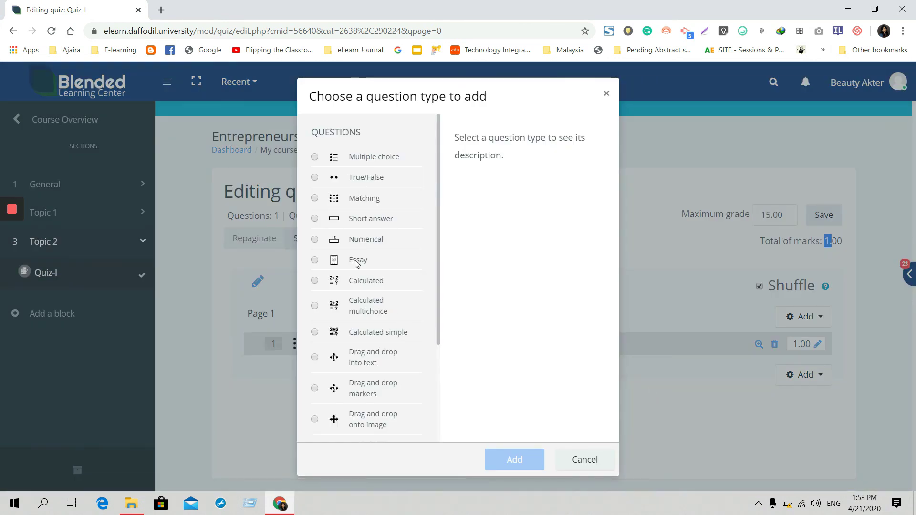